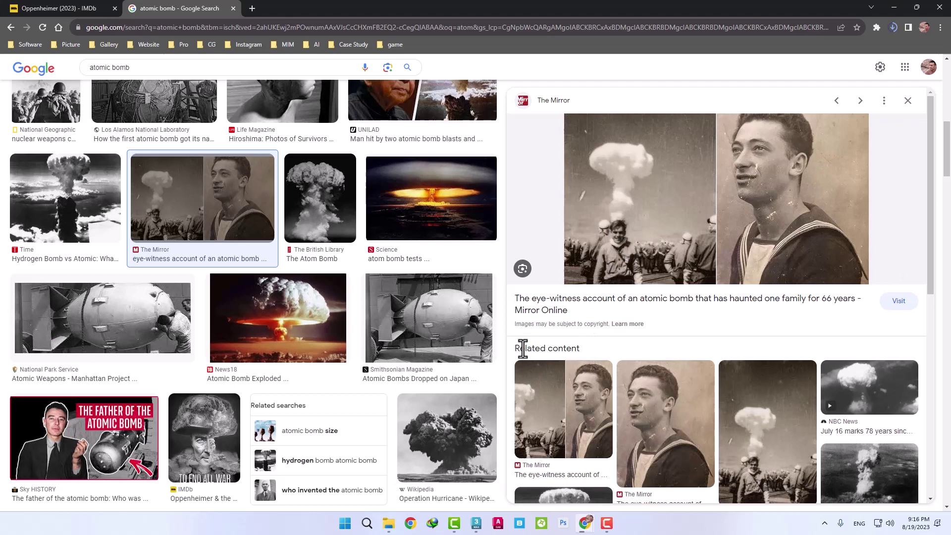
- Browse the atomic bomb image results, previewing the ThoughtCo, DK Find Out, Telegraph, Guardian and Discover Magazine photos
scroll(459, 408, down, 2)
scroll(459, 409, down, 1)
click(461, 415)
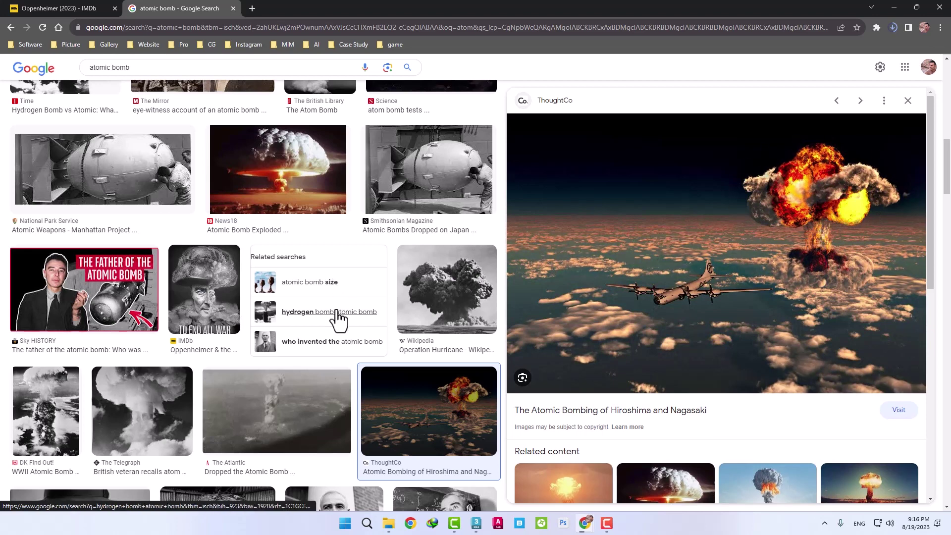
scroll(325, 354, down, 2)
click(58, 325)
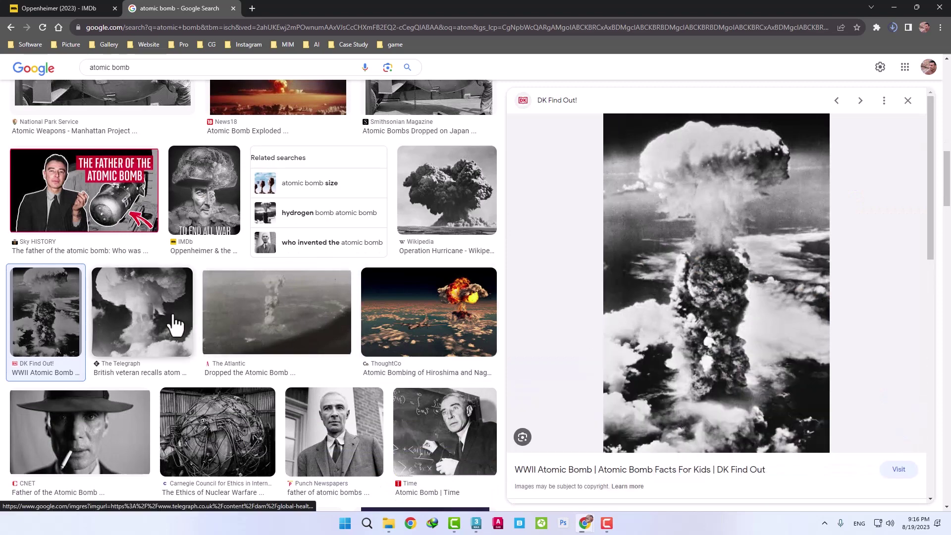
click(174, 324)
scroll(266, 333, down, 2)
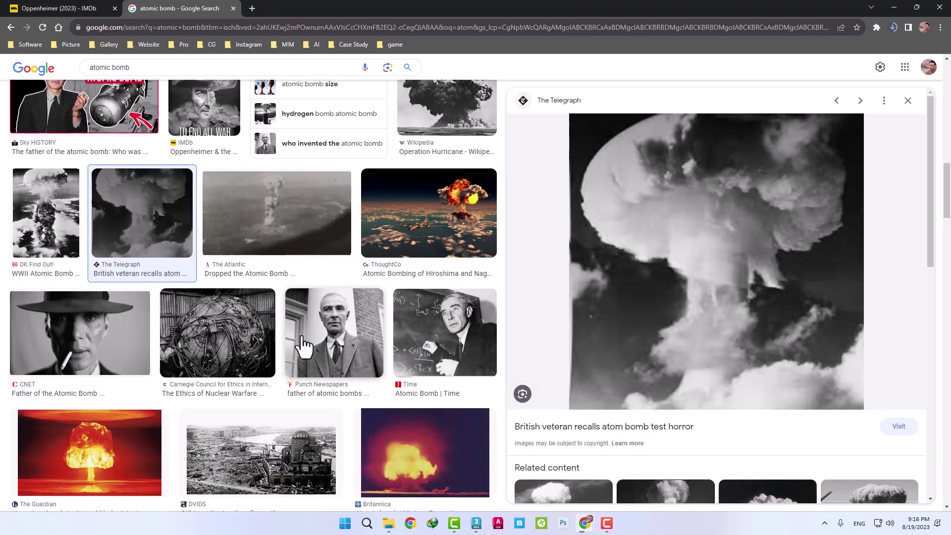
scroll(277, 349, down, 2)
click(139, 357)
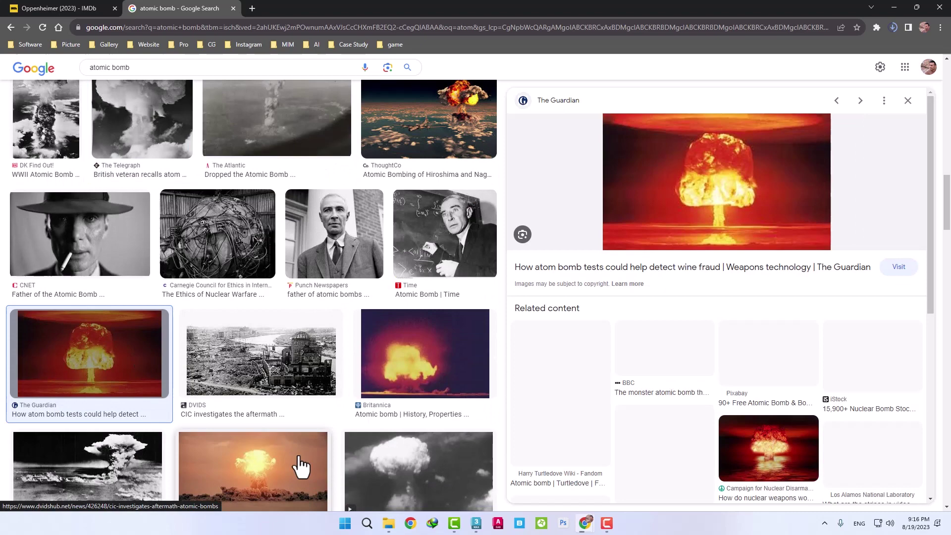
scroll(301, 466, down, 1)
click(297, 475)
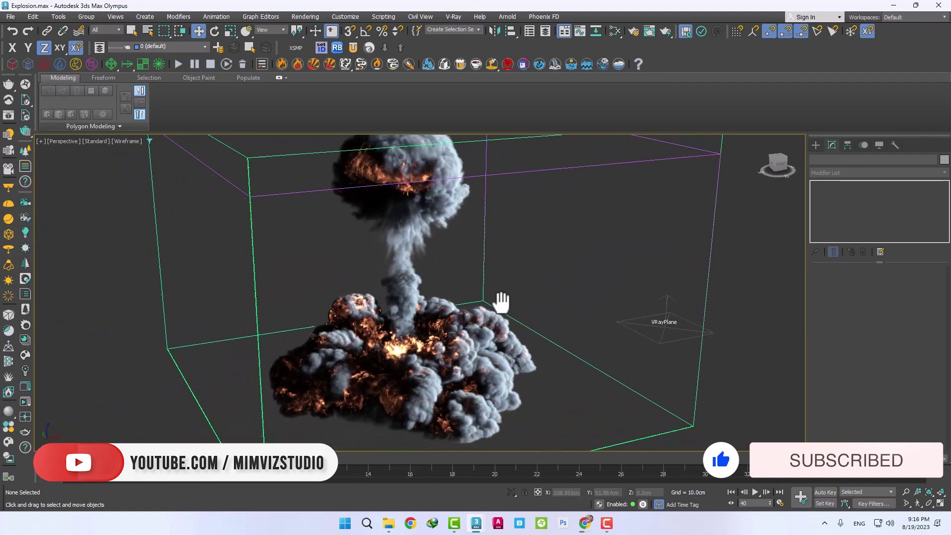
- Orbit and pan around Explosion.max's simulator, scrubbing frames as the fireball grows into a large cloud
alt+middle_drag(399, 369, 436, 355)
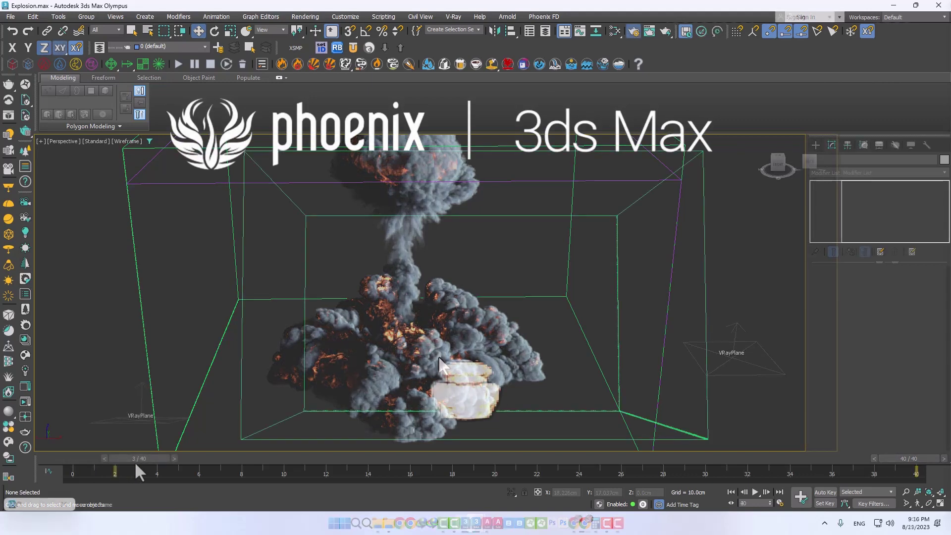
drag(135, 462, 1, 468)
alt+middle_drag(471, 394, 366, 384)
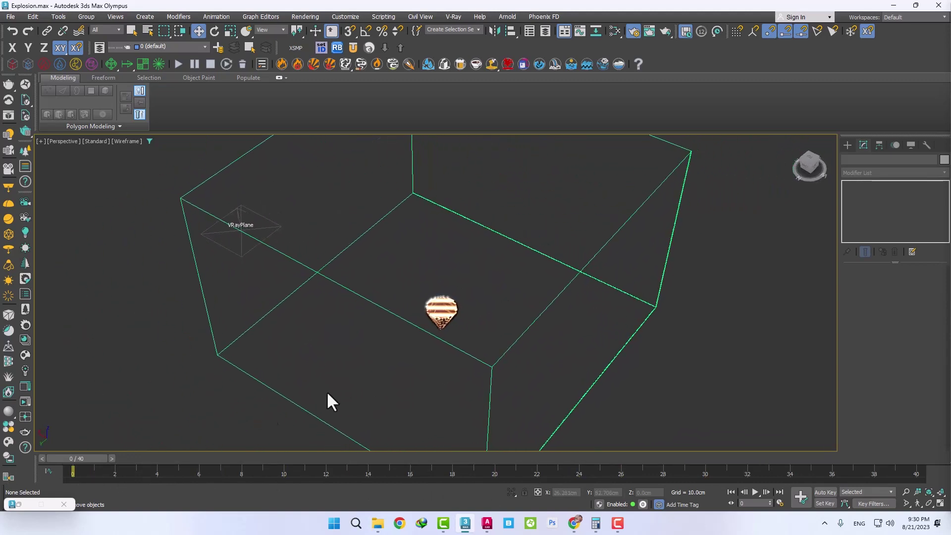
drag(78, 462, 19, 435)
key(w)
scroll(437, 323, up, 3)
scroll(483, 304, up, 3)
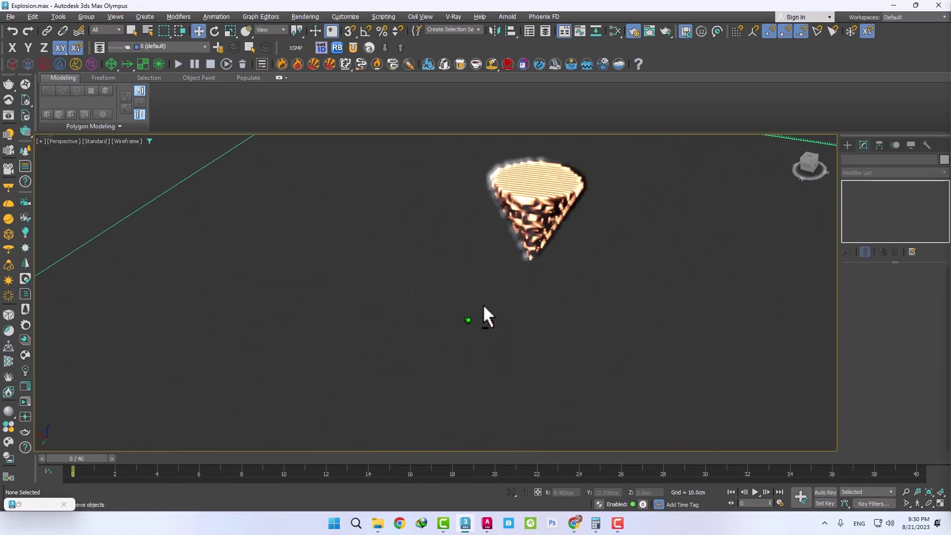
middle_drag(483, 304, 534, 356)
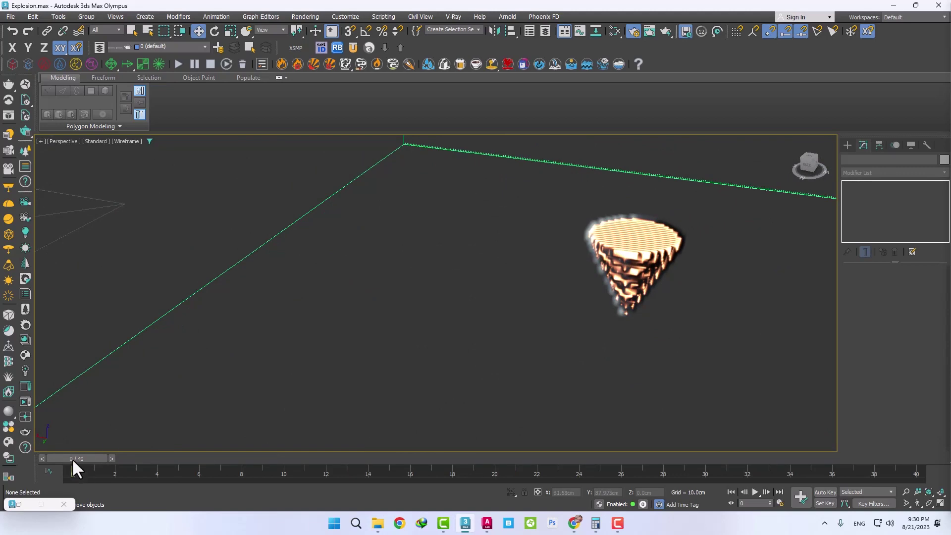
mouse_move(73, 458)
mouse_down()
mouse_move(214, 460)
mouse_move(709, 420)
mouse_move(927, 423)
mouse_move(1, 447)
mouse_up()
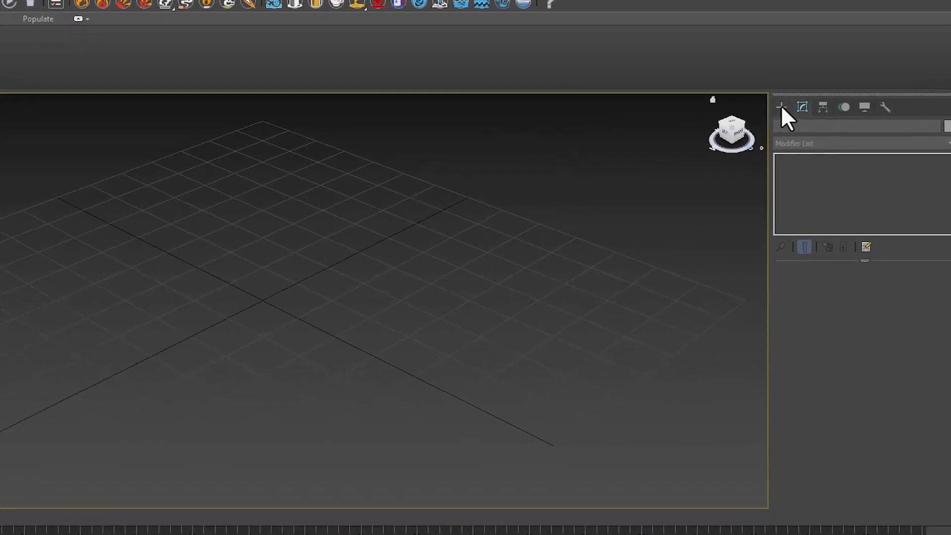
- Draw a standard primitive cone on the grid
click(809, 137)
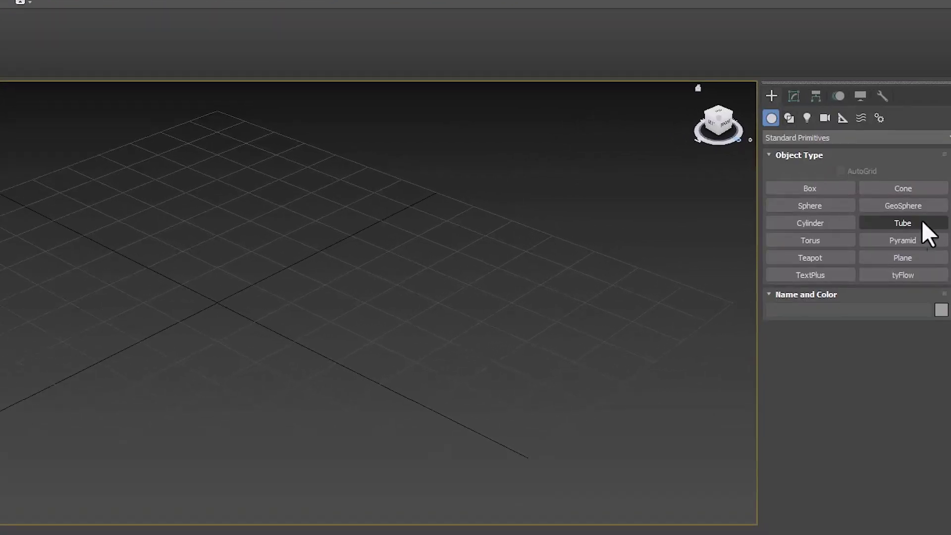
click(896, 188)
drag(216, 301, 252, 297)
click(423, 255)
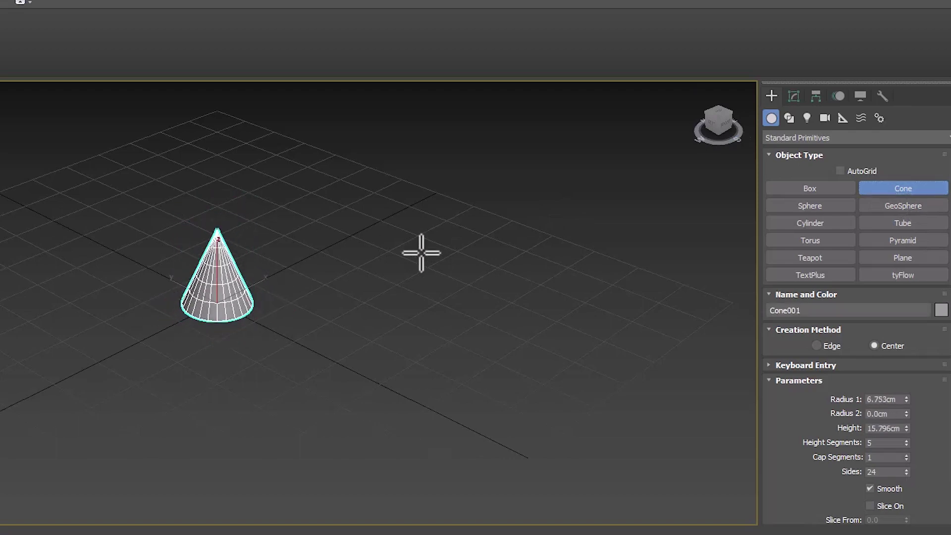
right_click(450, 325)
- Set the cone's Radius 1 to 5 cm and its Height to 10 cm
click(794, 97)
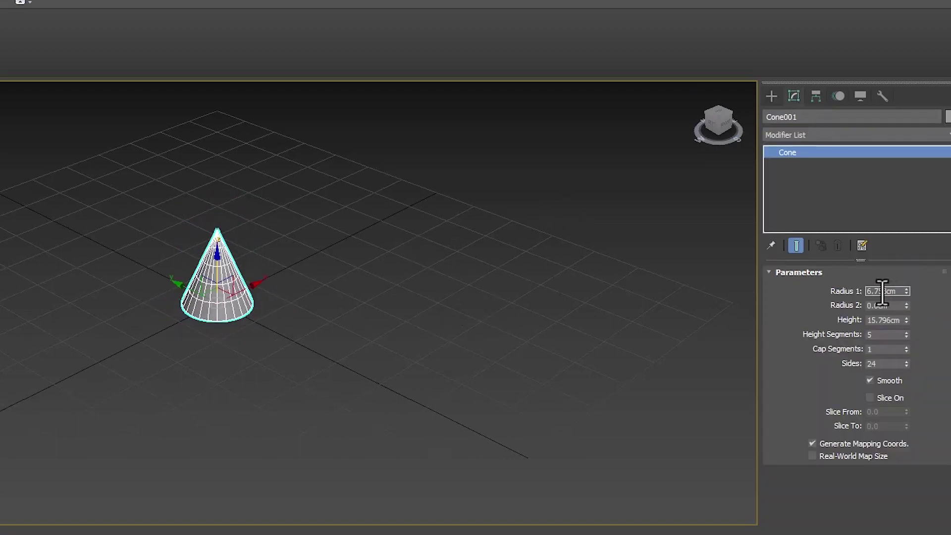
text(5)
key(Return)
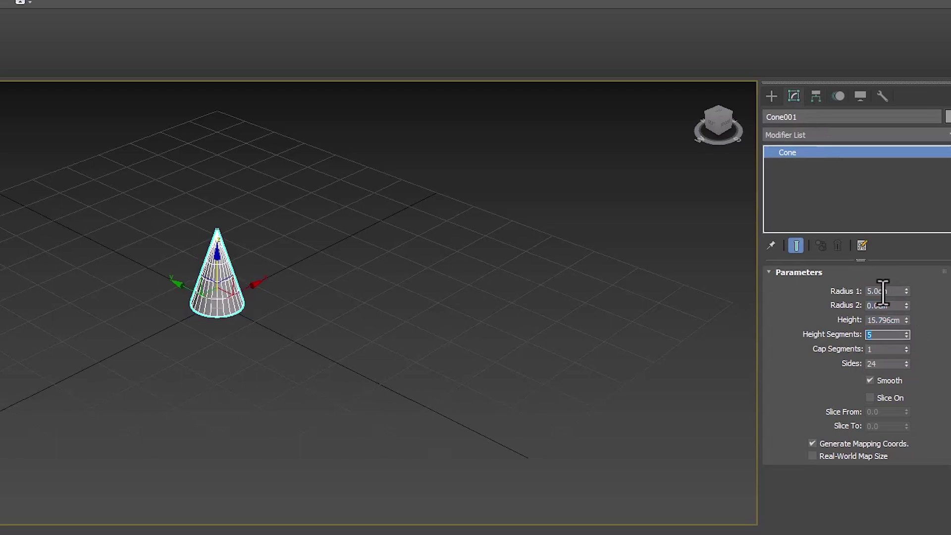
click(893, 321)
text(10)
key(Return)
- Mirror the cone on Z so its point faces down, and orbit to inspect it
middle_drag(256, 350, 265, 351)
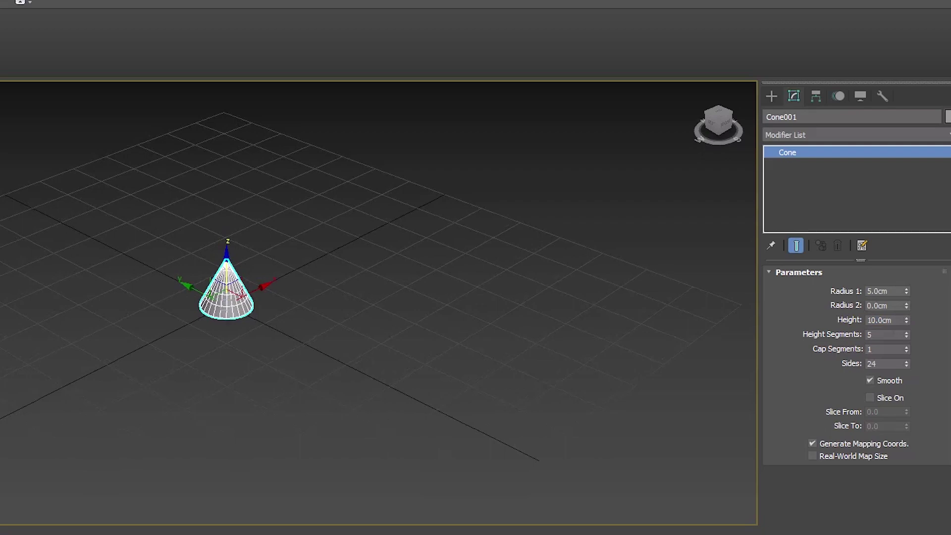
middle_drag(241, 198, 251, 215)
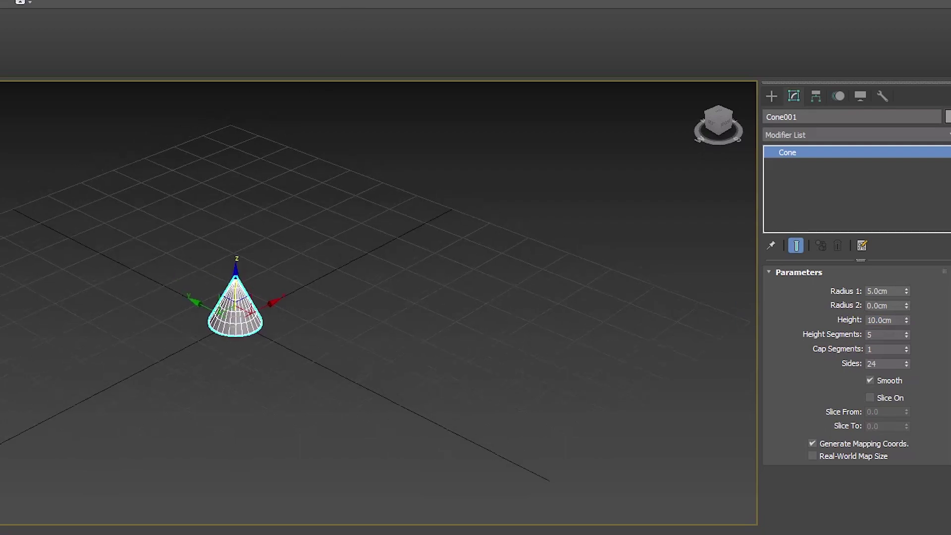
click(258, 363)
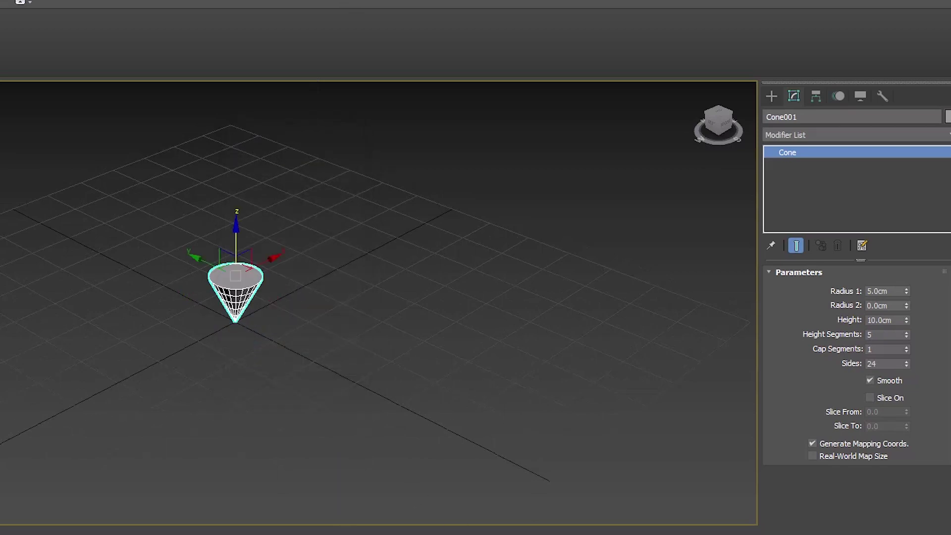
alt+middle_drag(211, 270, 225, 296)
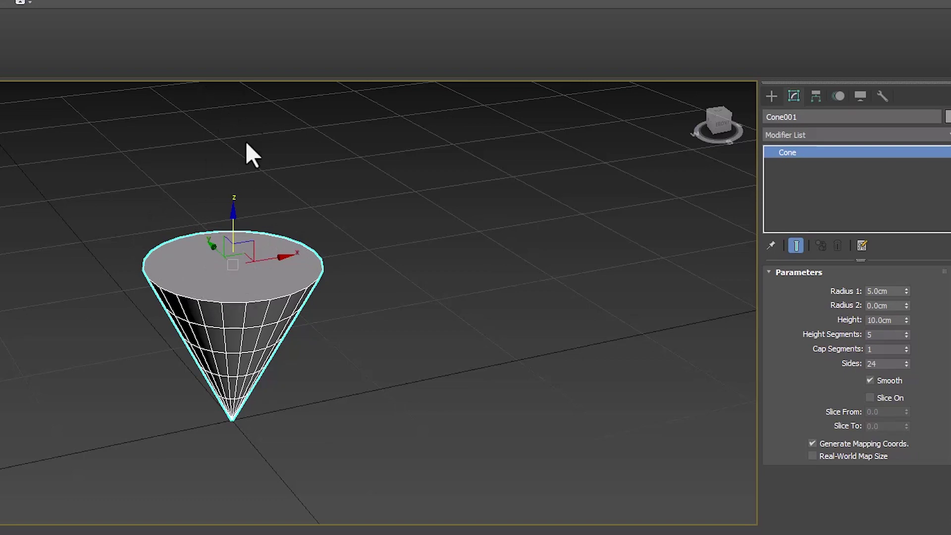
alt+middle_drag(261, 235, 228, 312)
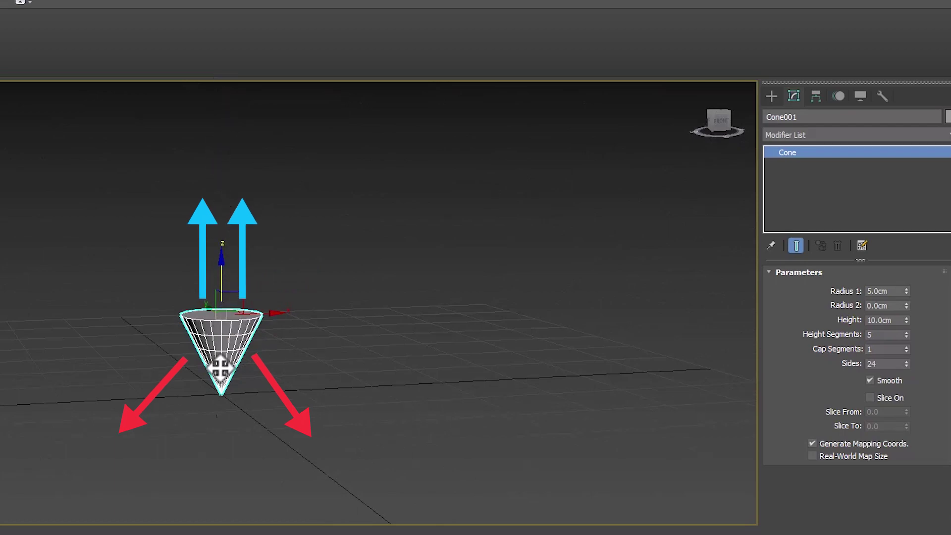
alt+middle_drag(200, 403, 287, 354)
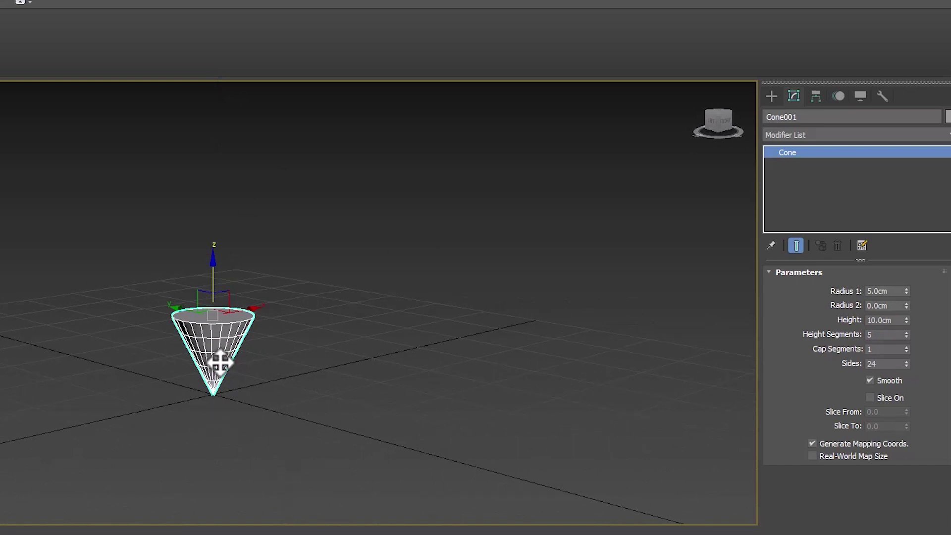
click(320, 359)
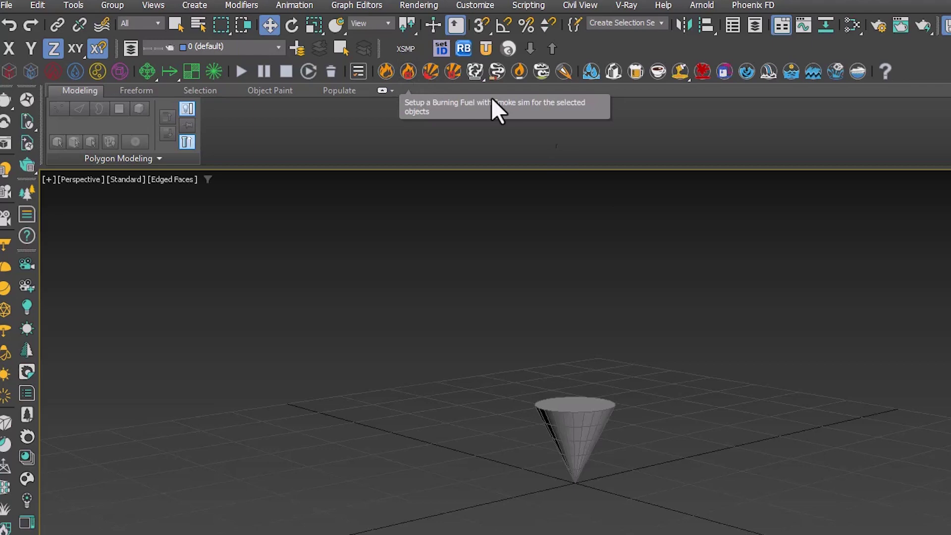
- Select the inverted cone and apply Phoenix FD's Setup an Explosion sim to it
drag(623, 424, 584, 463)
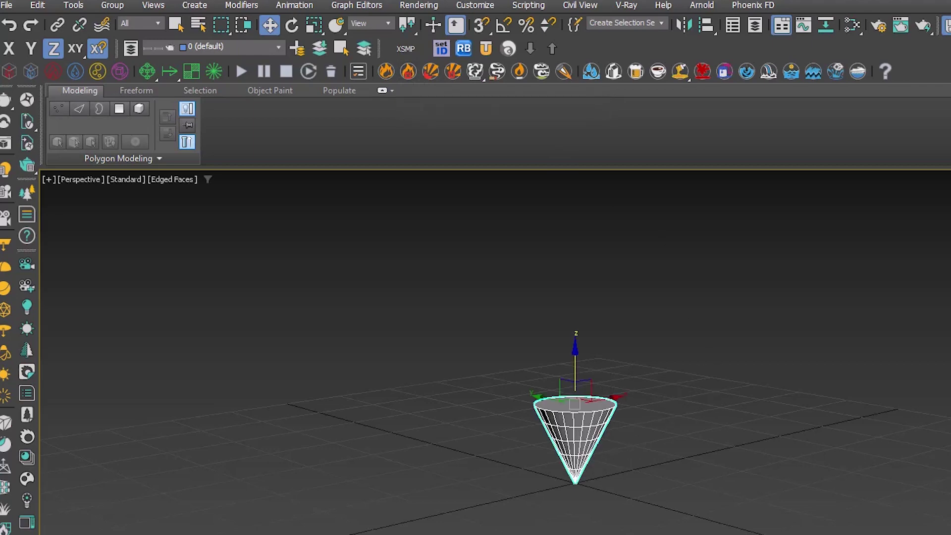
click(429, 72)
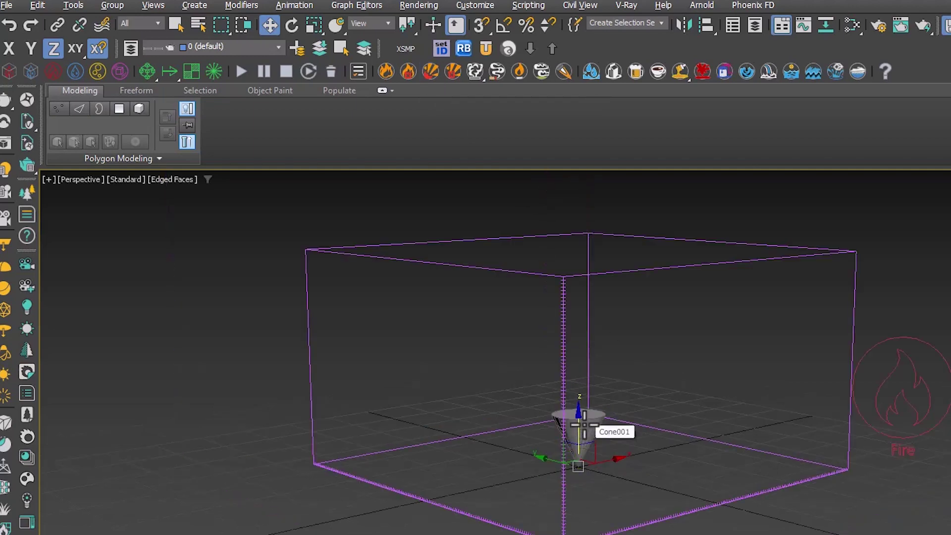
alt+middle_drag(584, 424, 537, 444)
alt+middle_drag(605, 439, 544, 448)
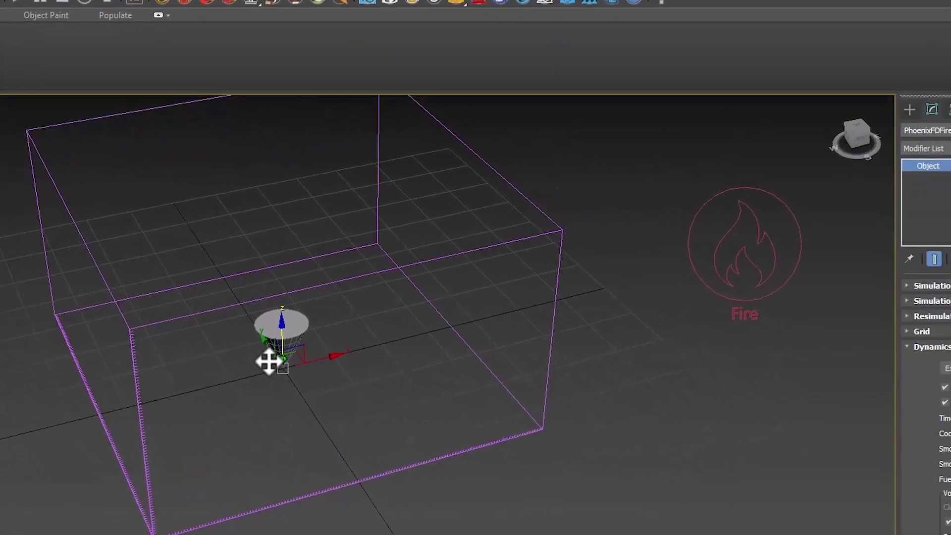
- Select the PHXSource001 Fire source helper beside the cone
drag(827, 249, 764, 352)
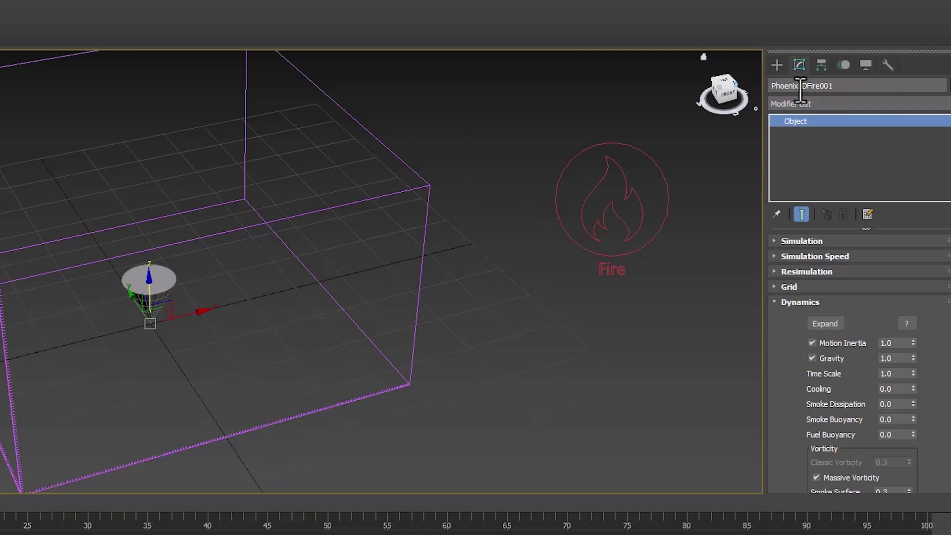
click(605, 185)
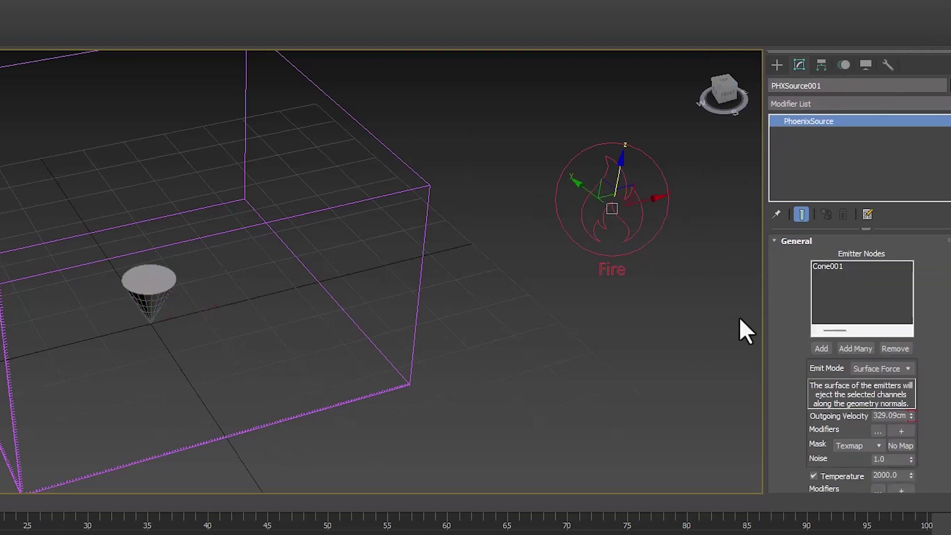
alt+middle_drag(167, 298, 123, 258)
drag(403, 219, 319, 277)
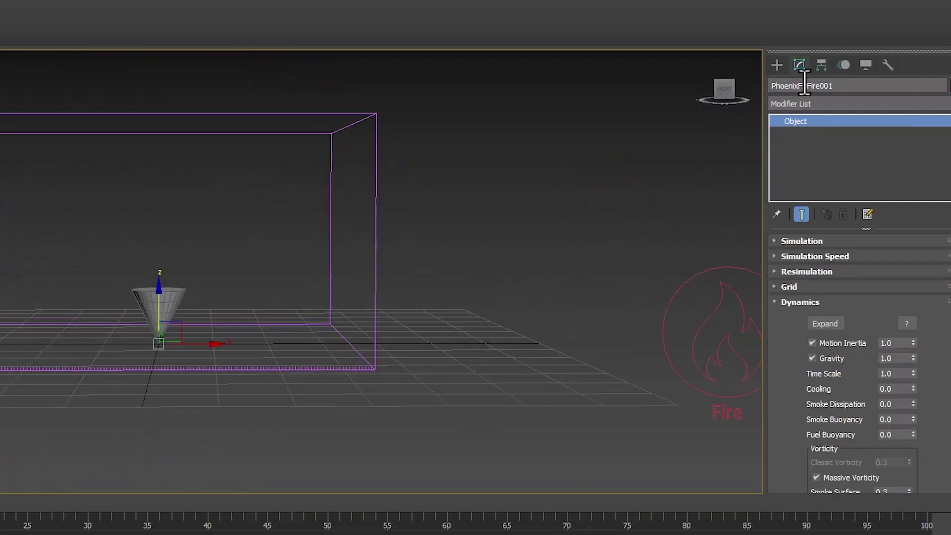
drag(716, 224, 688, 314)
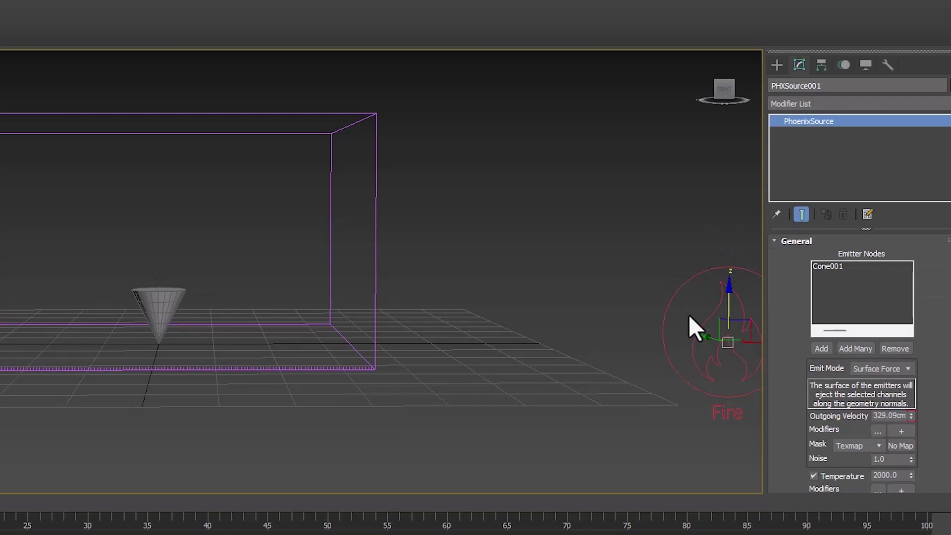
middle_drag(689, 314, 597, 285)
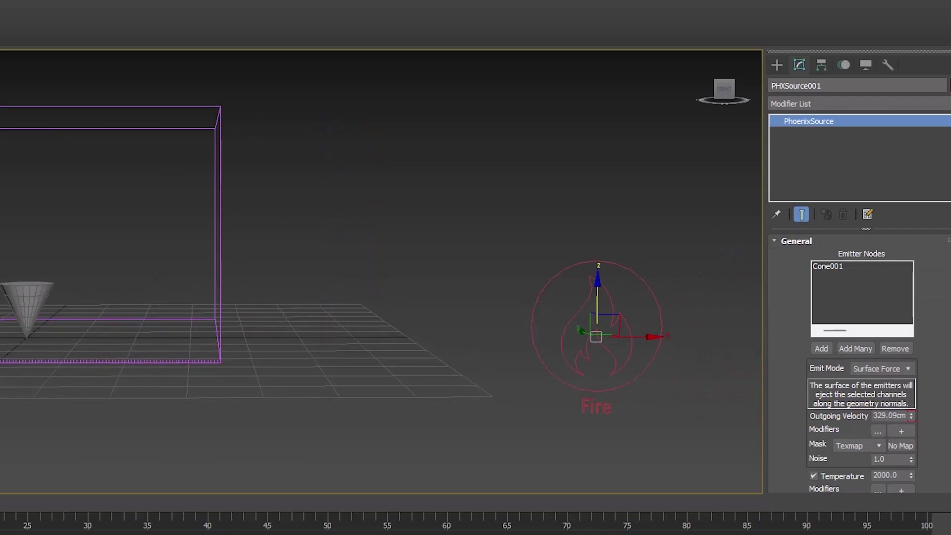
- Cancel the accidental extra Fire source and show PHXSource001's Modify parameters
drag(410, 325, 450, 333)
right_click(450, 292)
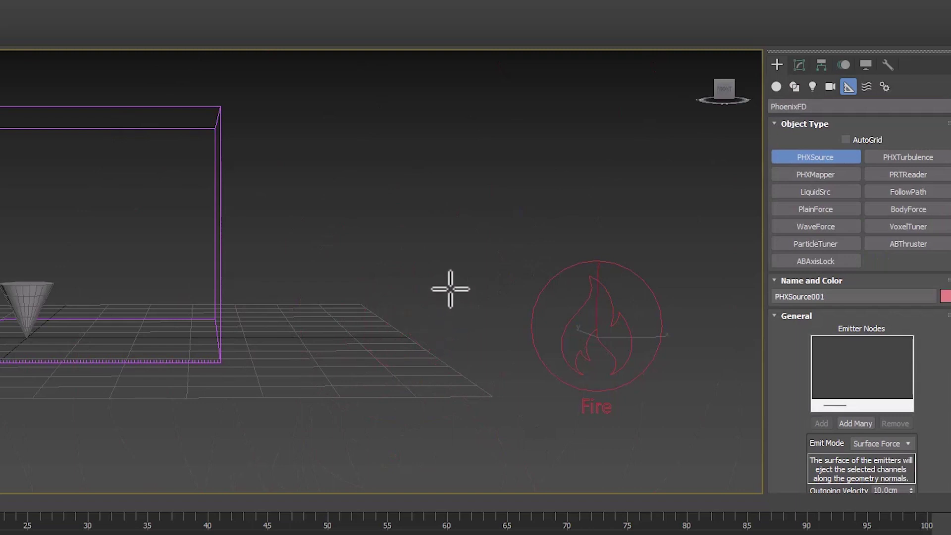
right_click(450, 291)
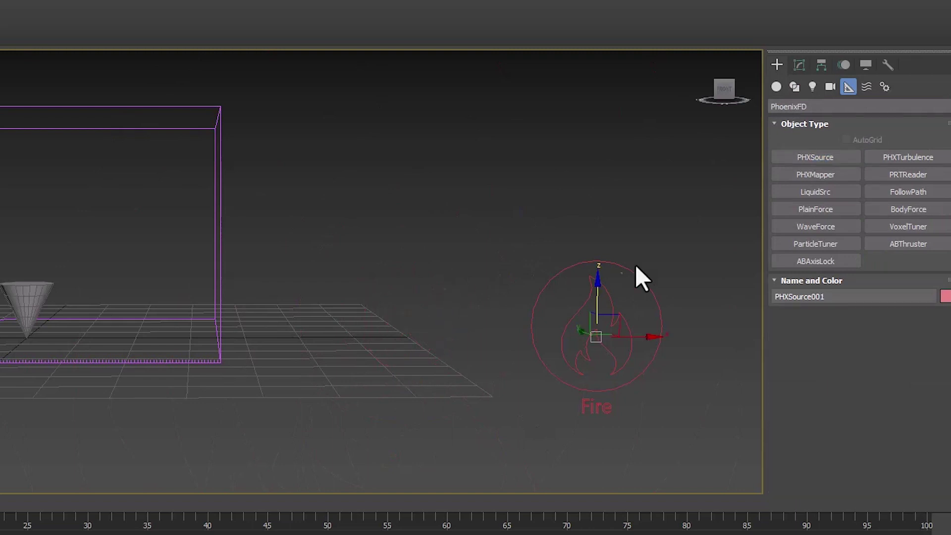
click(799, 65)
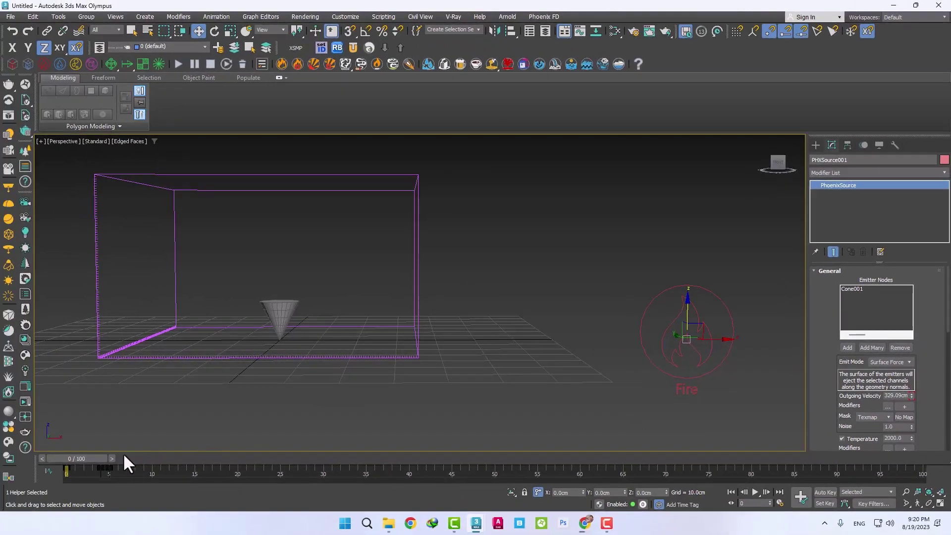
- Collapse the Fire source's General rollout, then select PhoenixFDFire001 and collapse its Dynamics rollout
mouse_move(77, 459)
mouse_down()
mouse_move(117, 460)
mouse_move(67, 461)
mouse_up()
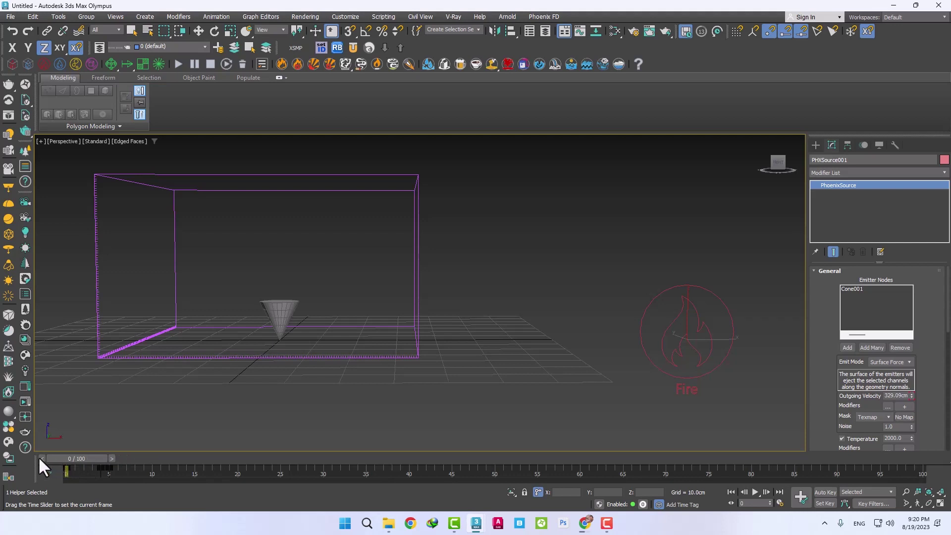
key(w)
middle_drag(294, 337, 477, 297)
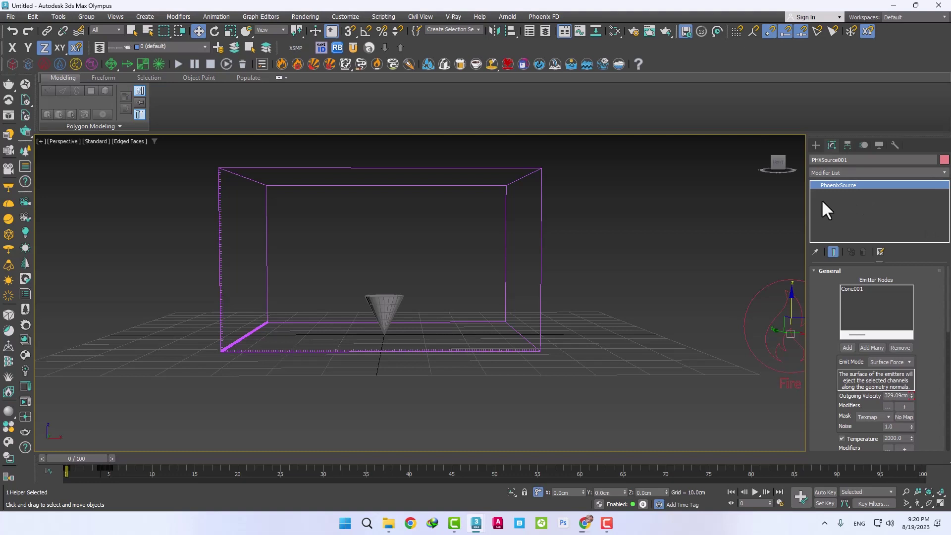
drag(947, 311, 935, 276)
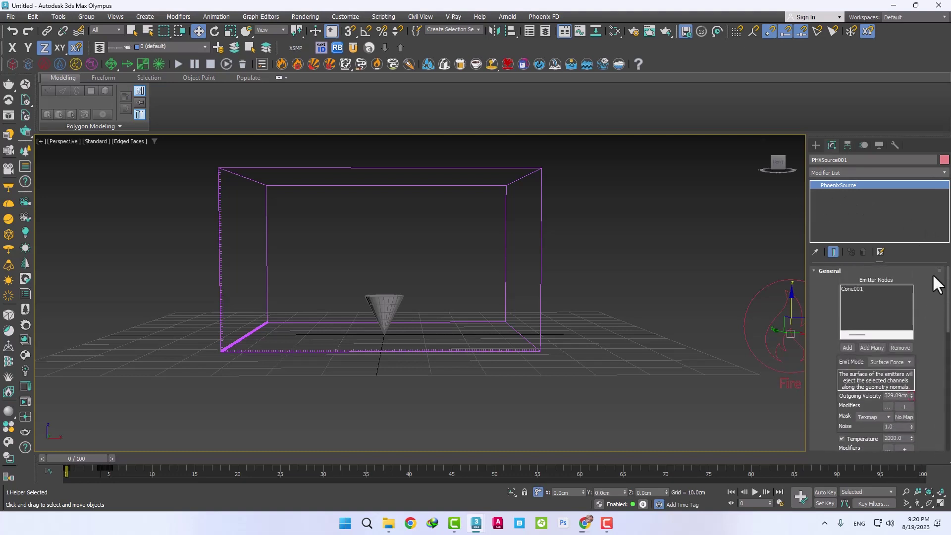
click(831, 272)
drag(587, 161, 515, 228)
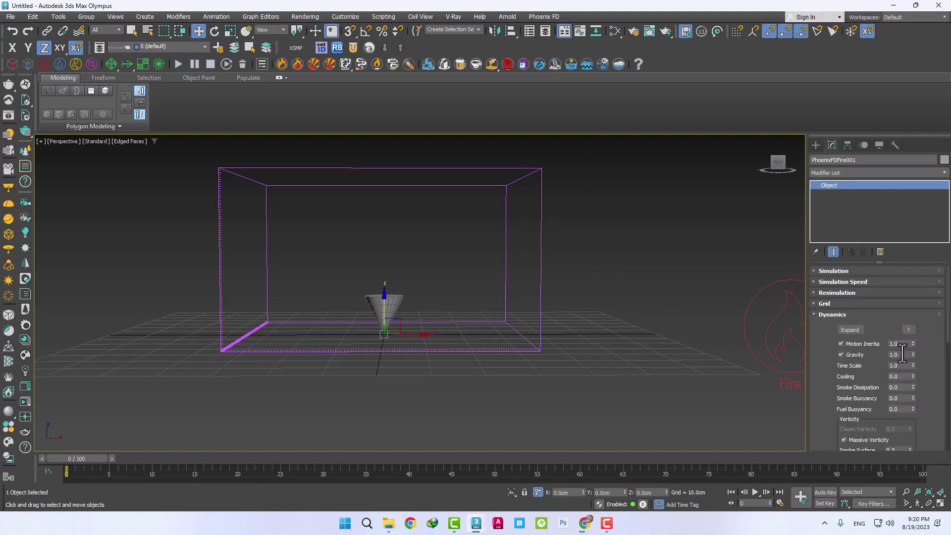
mouse_move(927, 357)
mouse_down()
mouse_move(927, 337)
mouse_move(927, 356)
mouse_up()
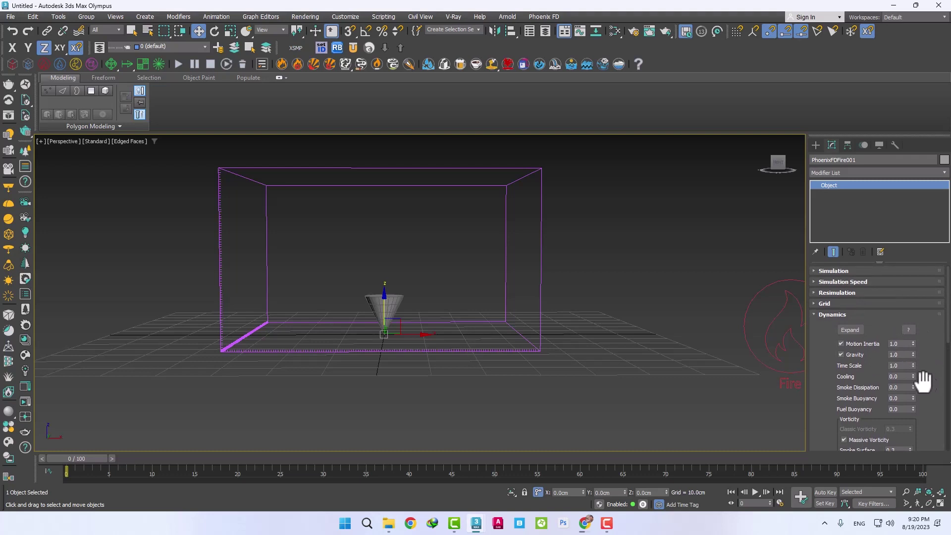
click(836, 313)
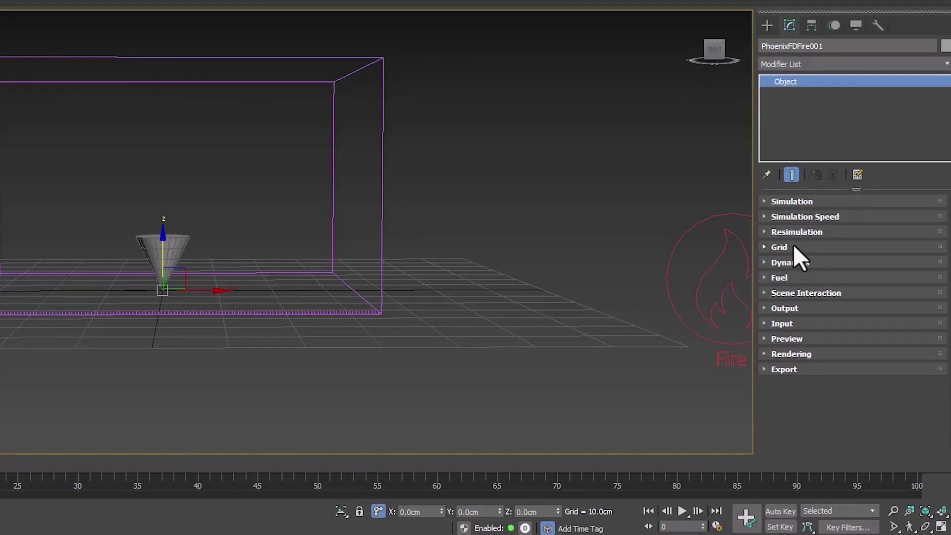
- Expand the Grid rollout and set the resolution to 250 × 250 × 150 voxels
click(779, 246)
drag(774, 221, 779, 372)
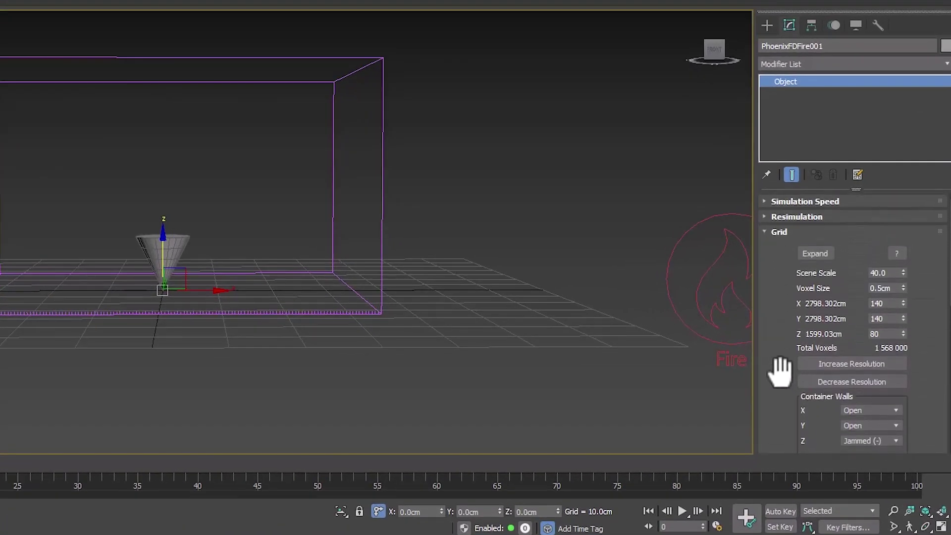
double_click(890, 304)
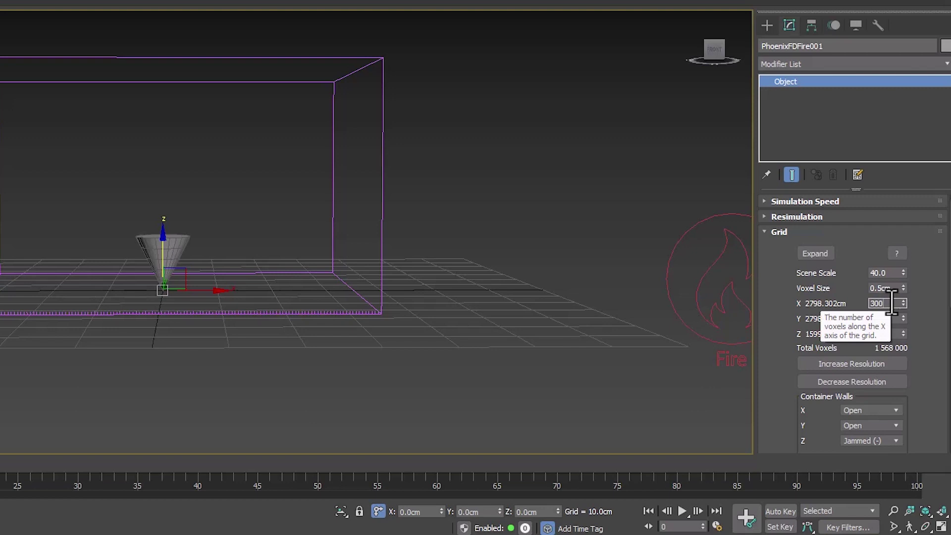
key(Tab)
key(Tab)
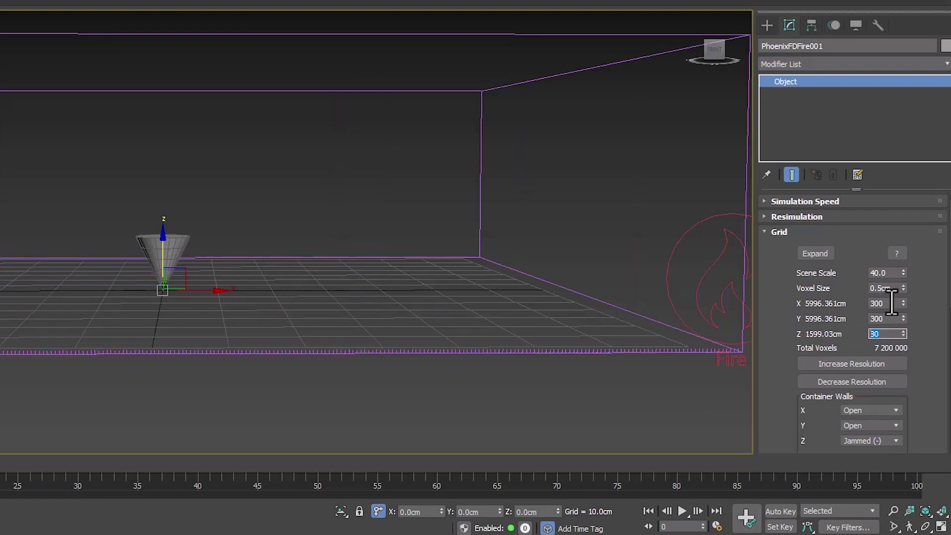
text(150)
key(Return)
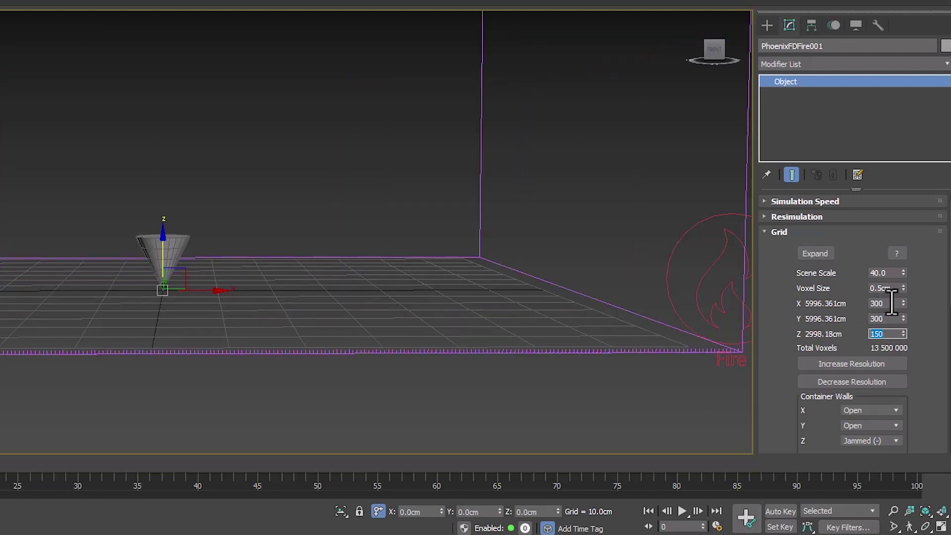
click(882, 304)
text(250)
key(Tab)
text(2)
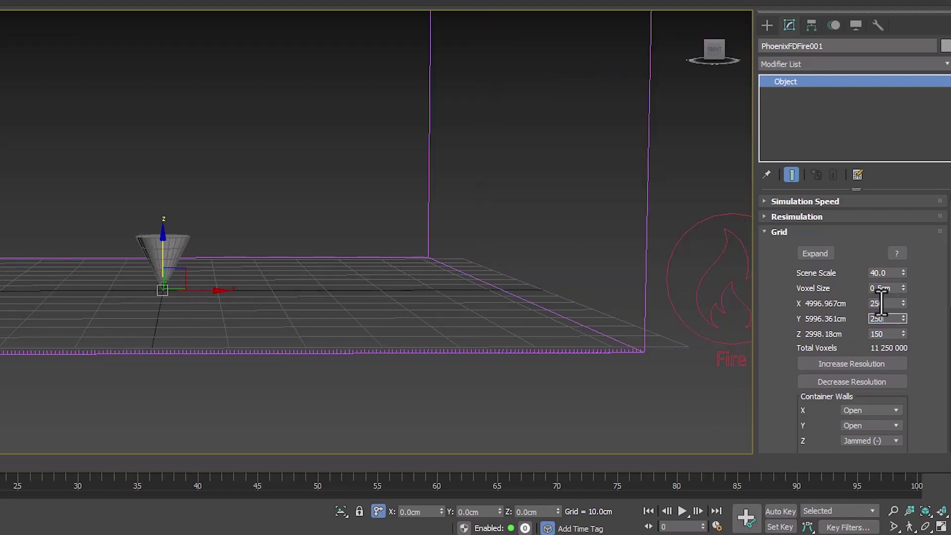
text(50)
key(Return)
- Try Increase Resolution, then Decrease Resolution to revert the grid
scroll(132, 311, down, 5)
mouse_move(133, 311)
alt+middle_down()
mouse_move(173, 349)
mouse_move(139, 304)
mouse_move(148, 320)
alt+middle_up()
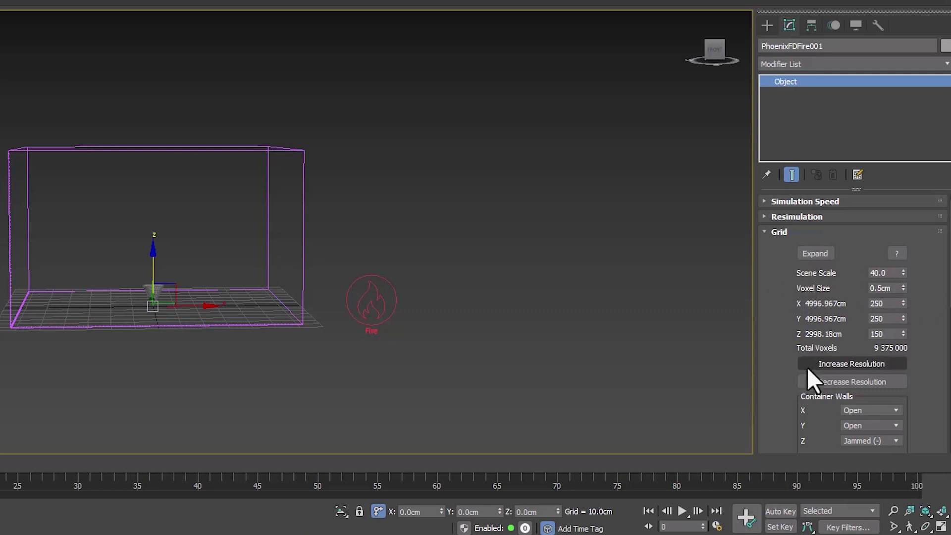
click(827, 364)
click(833, 383)
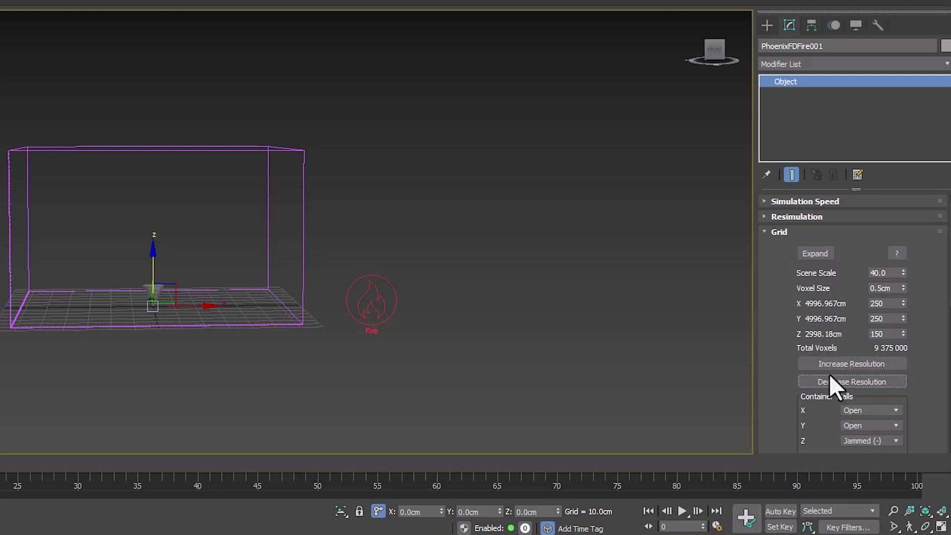
- Set the voxel size to 1.0 cm, giving a 125×125×75 cell grid
click(893, 288)
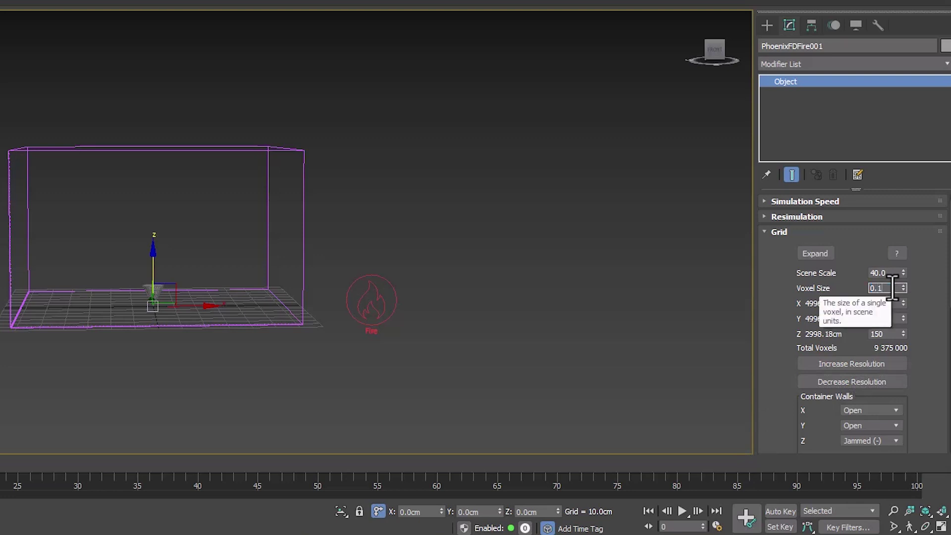
key(Return)
text(0.3)
key(Return)
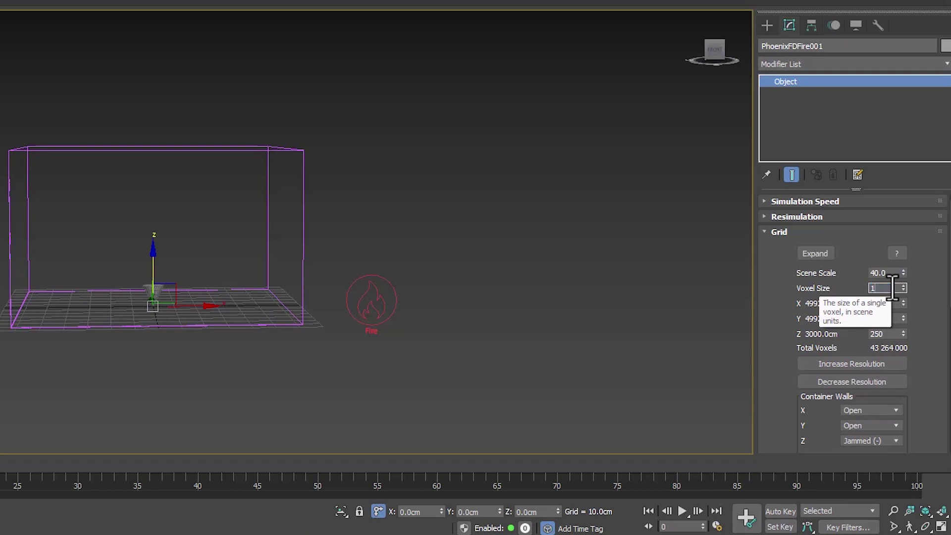
key(Return)
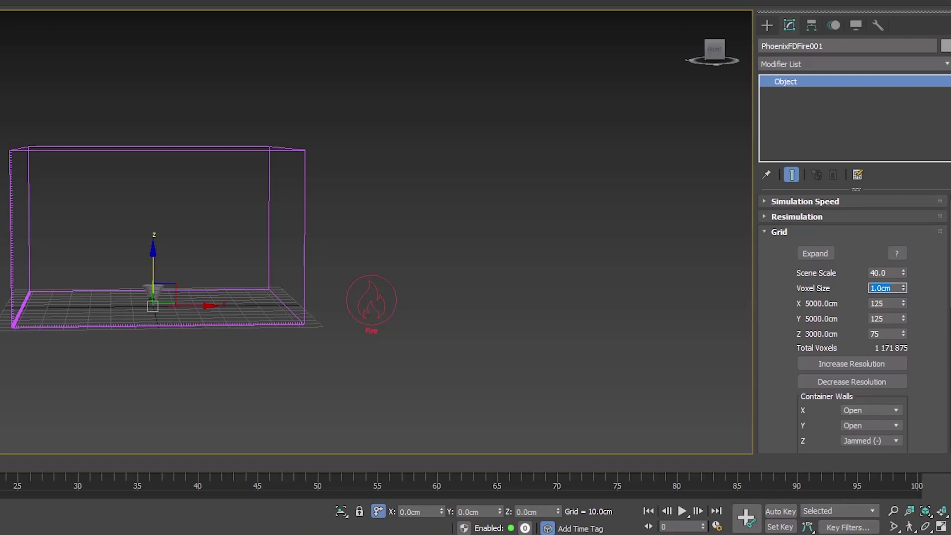
drag(927, 329, 913, 208)
drag(919, 361, 922, 297)
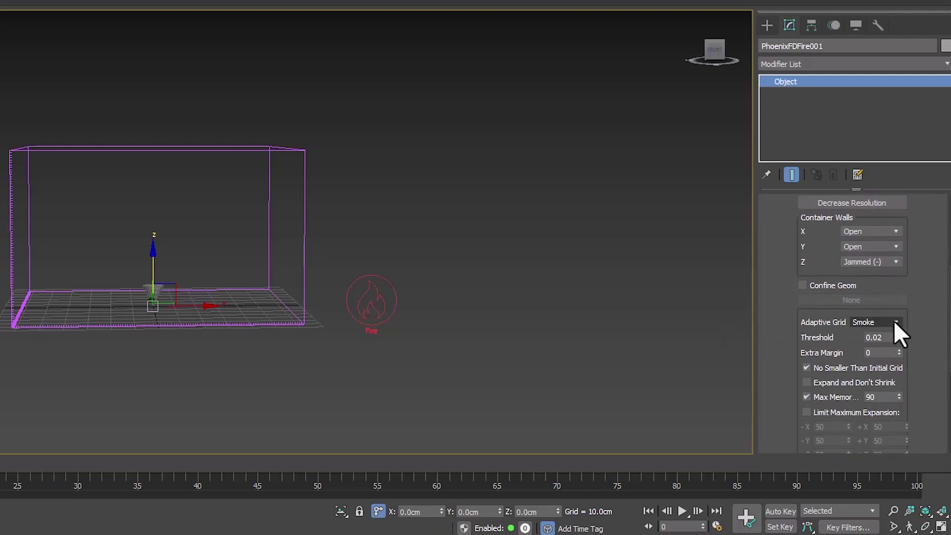
drag(938, 233, 930, 383)
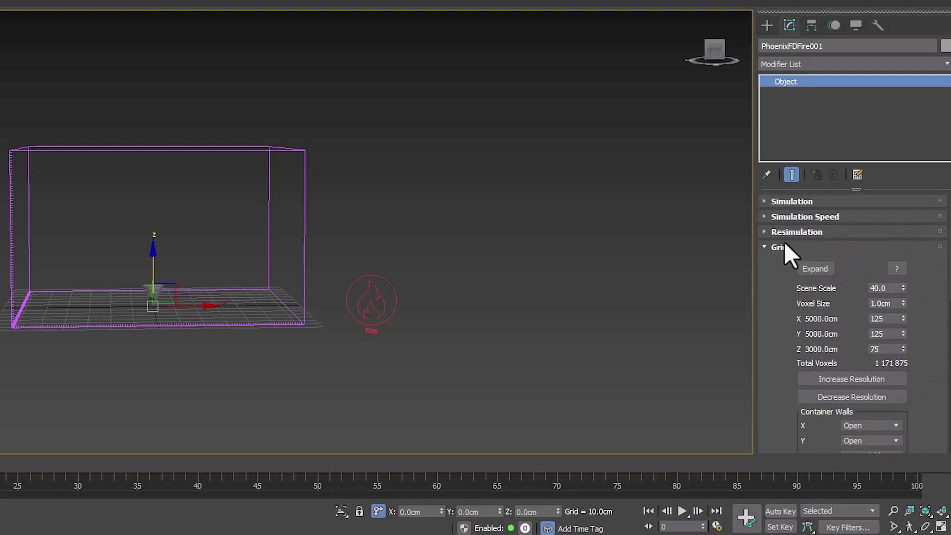
scroll(781, 301, down, 5)
drag(781, 316, 788, 396)
drag(768, 218, 793, 384)
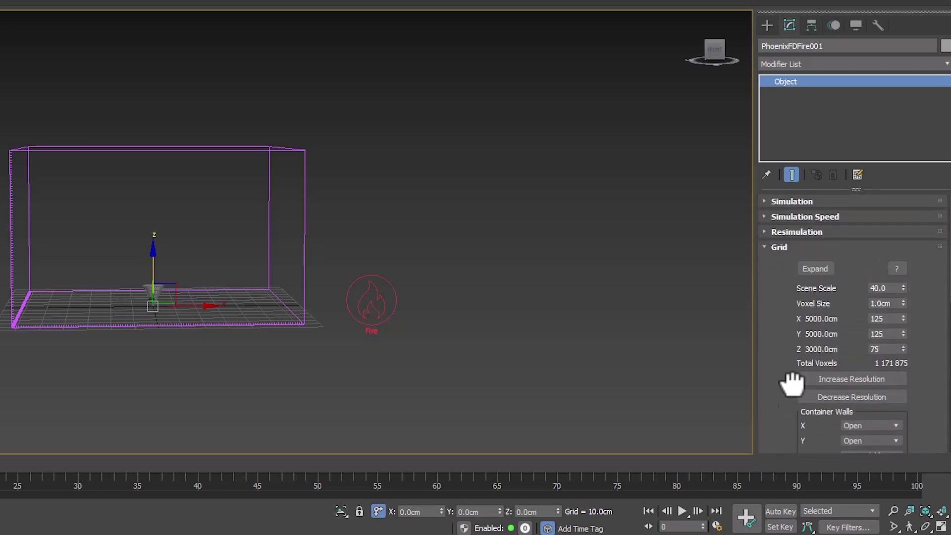
click(777, 246)
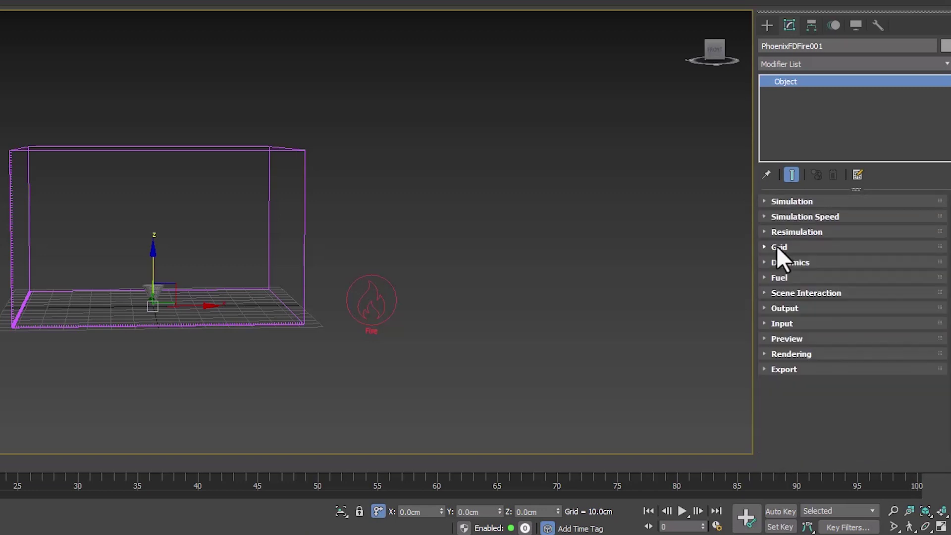
click(774, 339)
scroll(772, 317, down, 5)
drag(778, 247, 778, 336)
click(804, 272)
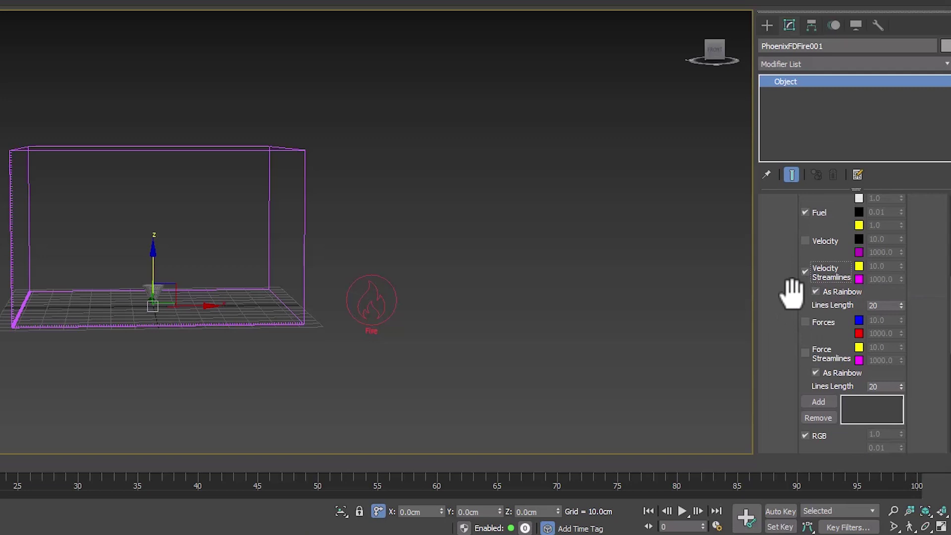
drag(769, 382, 772, 235)
drag(798, 389, 800, 297)
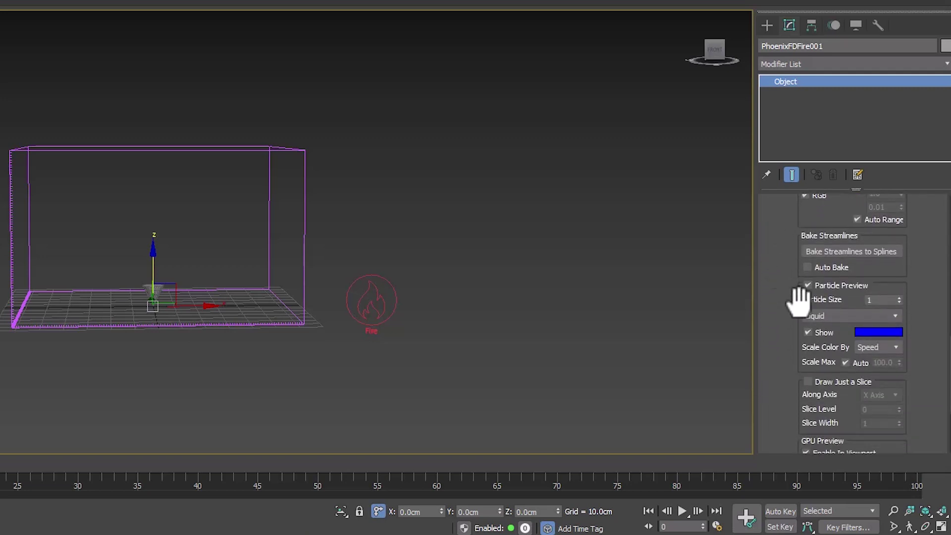
drag(788, 347, 787, 313)
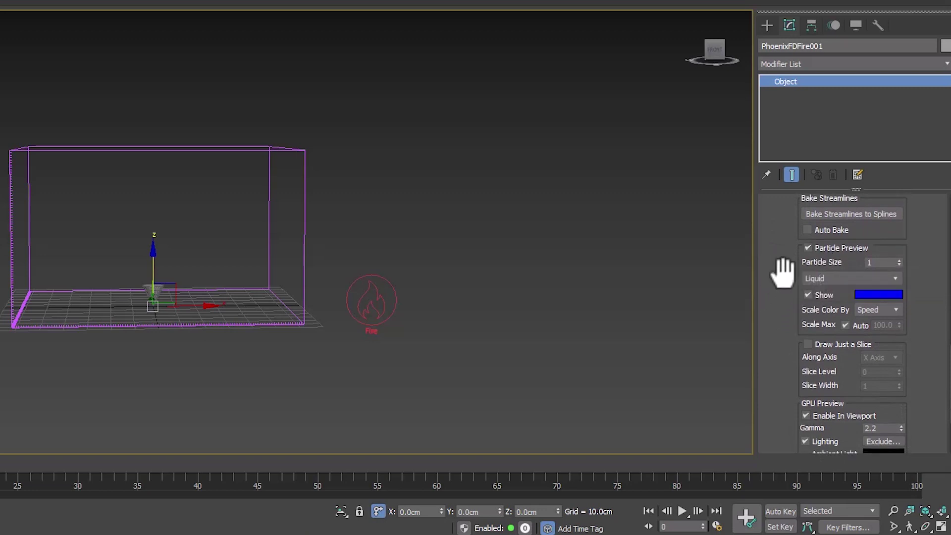
drag(787, 256, 787, 229)
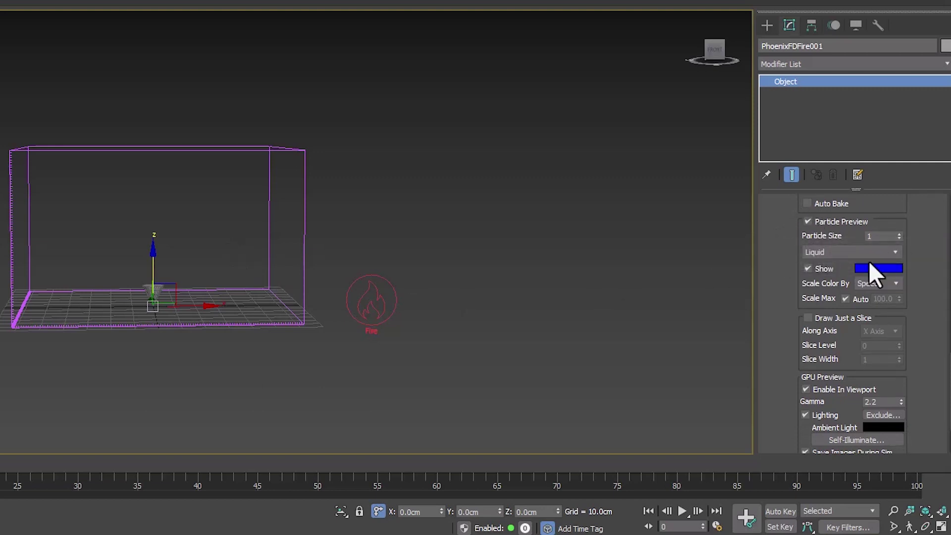
drag(775, 241, 793, 399)
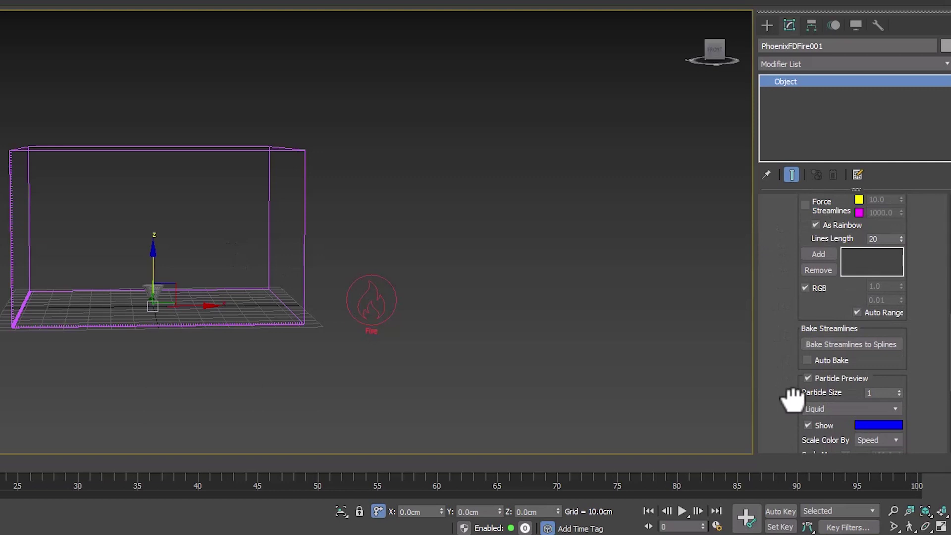
scroll(793, 399, up, 10)
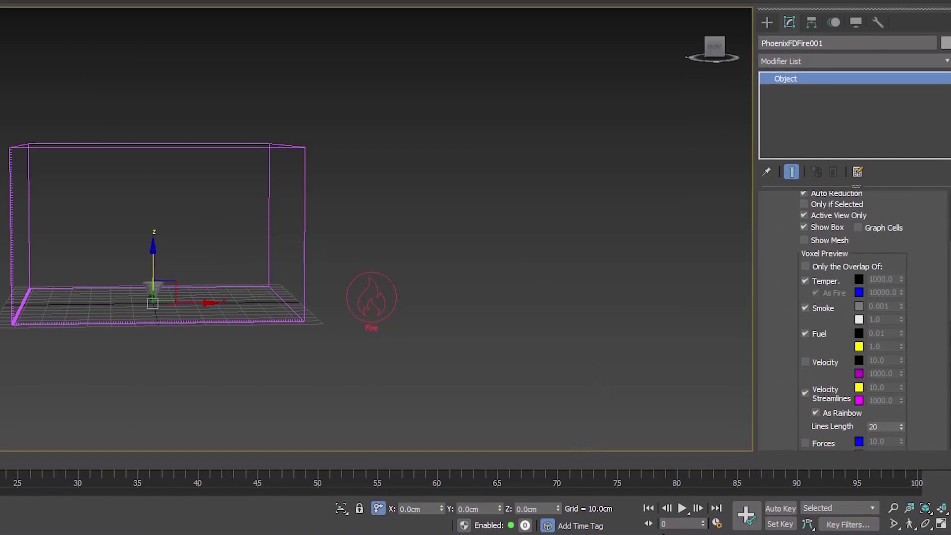
- Set the animation End Time to 30 in Time Configuration and scrub the simulated explosion
click(718, 523)
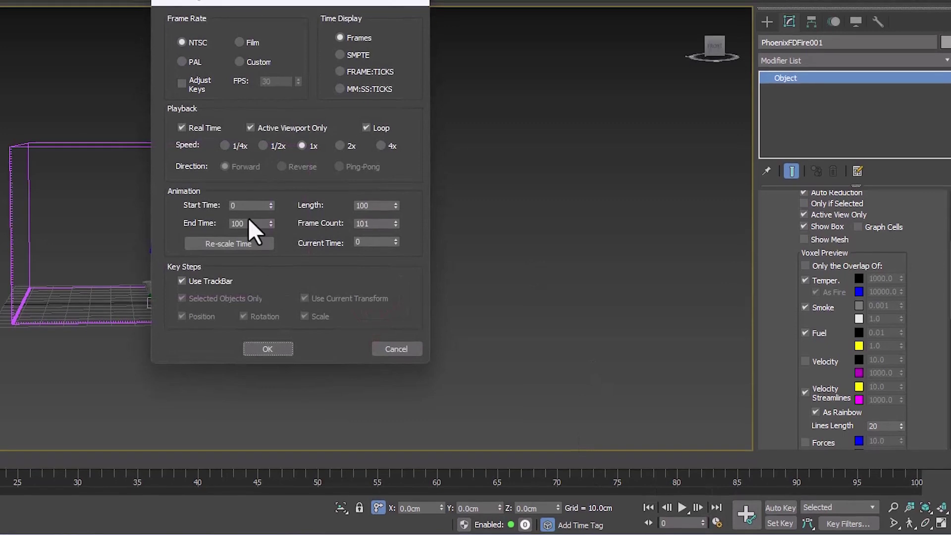
double_click(243, 223)
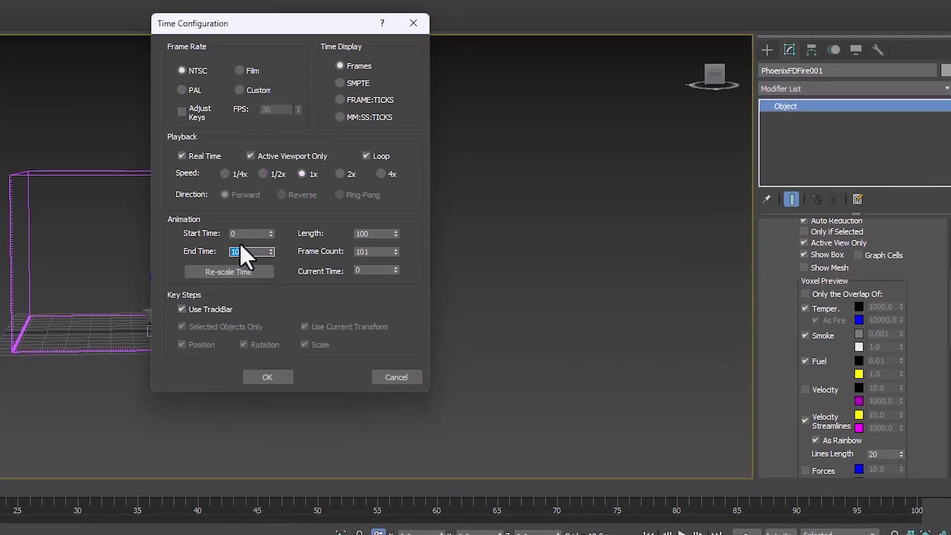
text(30)
key(Return)
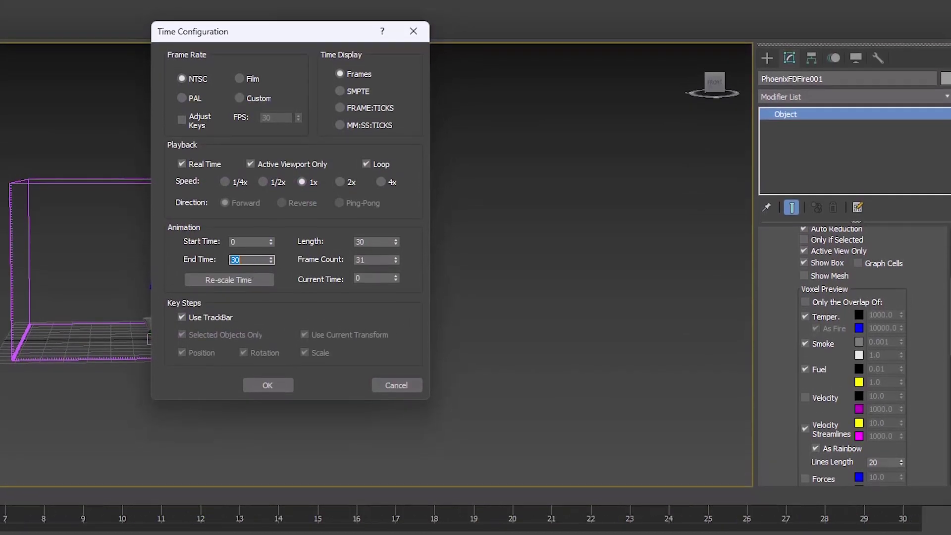
click(268, 385)
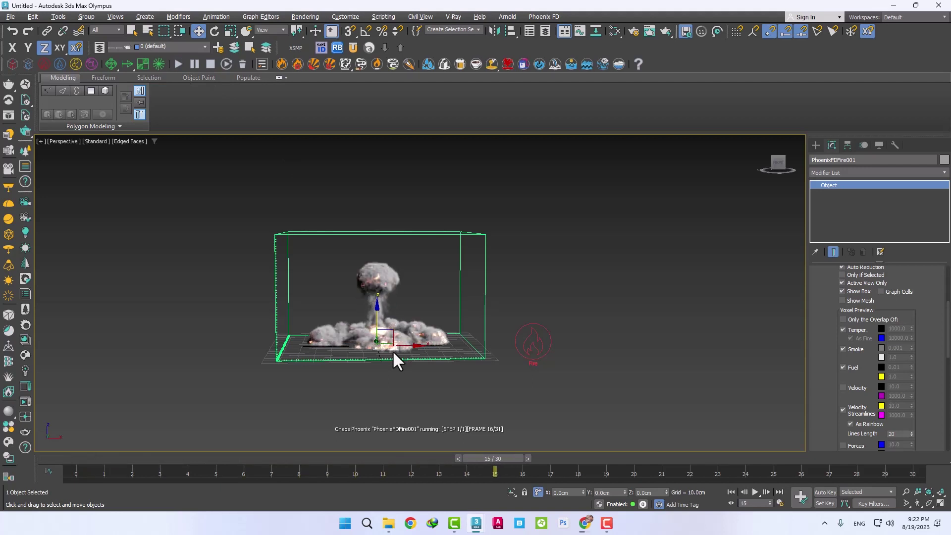
scroll(381, 336, up, 3)
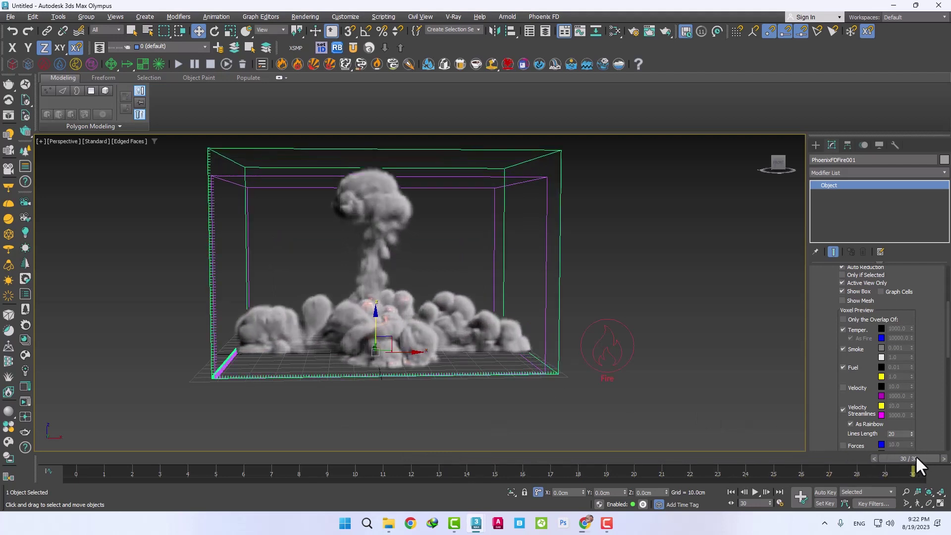
drag(915, 456, 19, 450)
- Inspect the fire from above at frame 16, then collapse the simulator's Preview rollout
key(w)
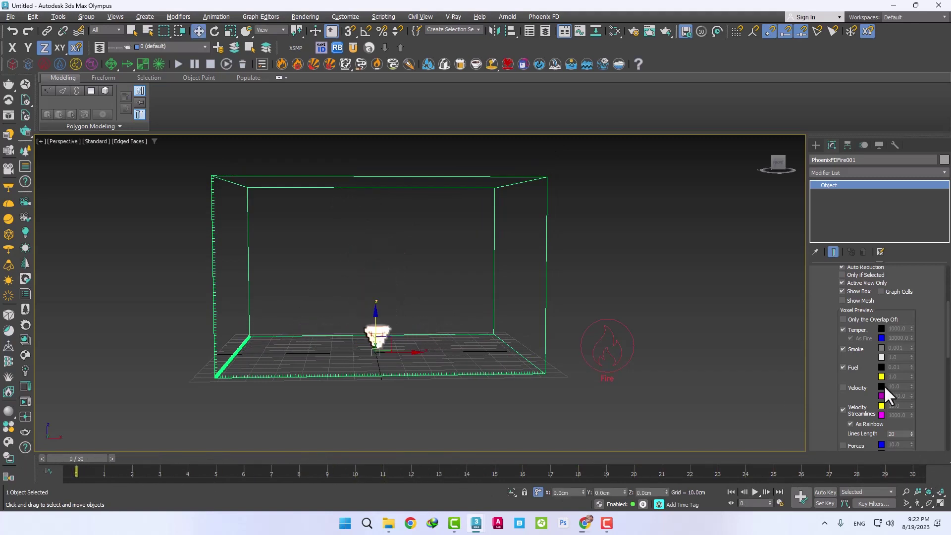
scroll(387, 340, up, 5)
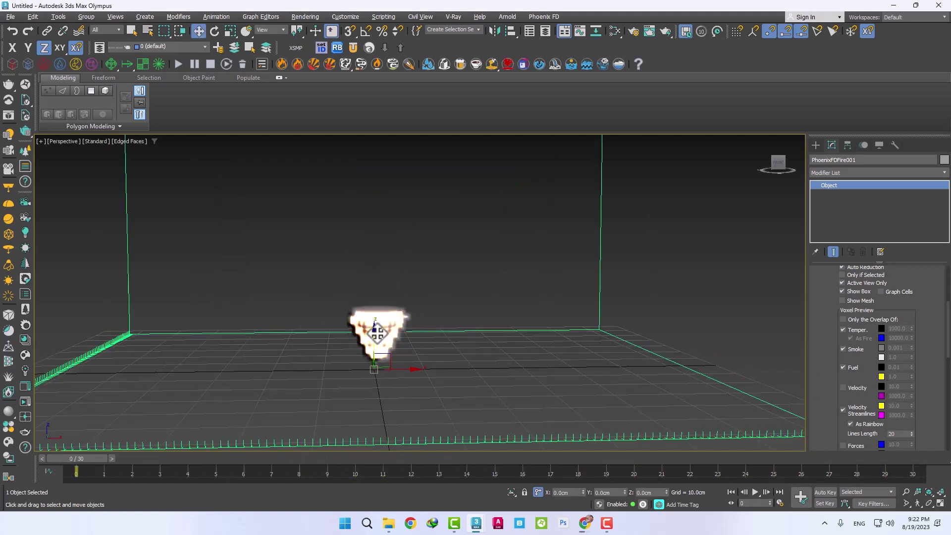
drag(940, 304, 940, 410)
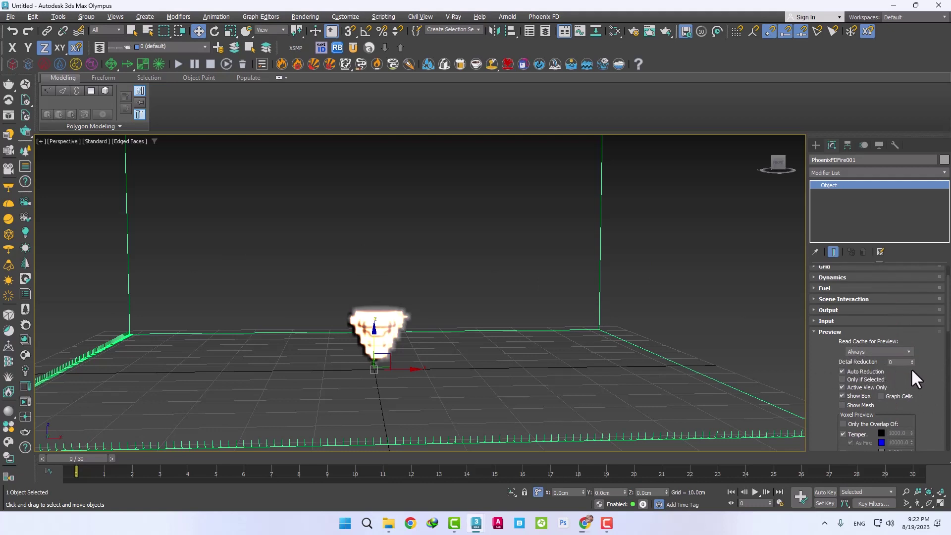
alt+middle_drag(374, 351, 390, 340)
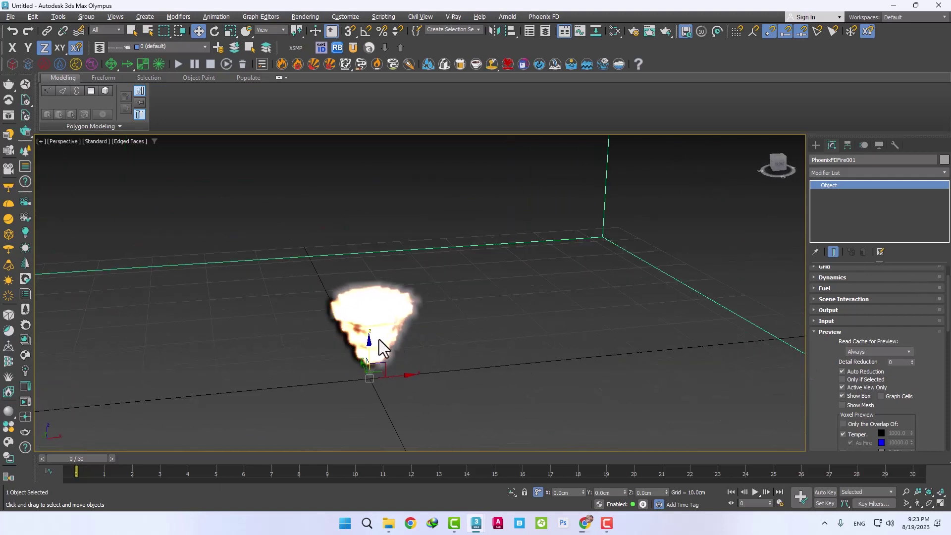
drag(91, 457, 6, 436)
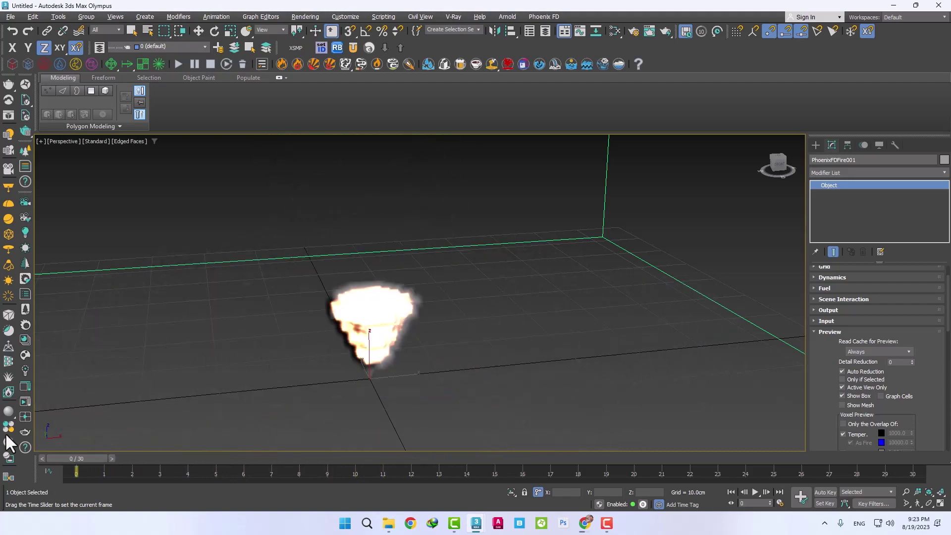
scroll(501, 341, down, 5)
key(w)
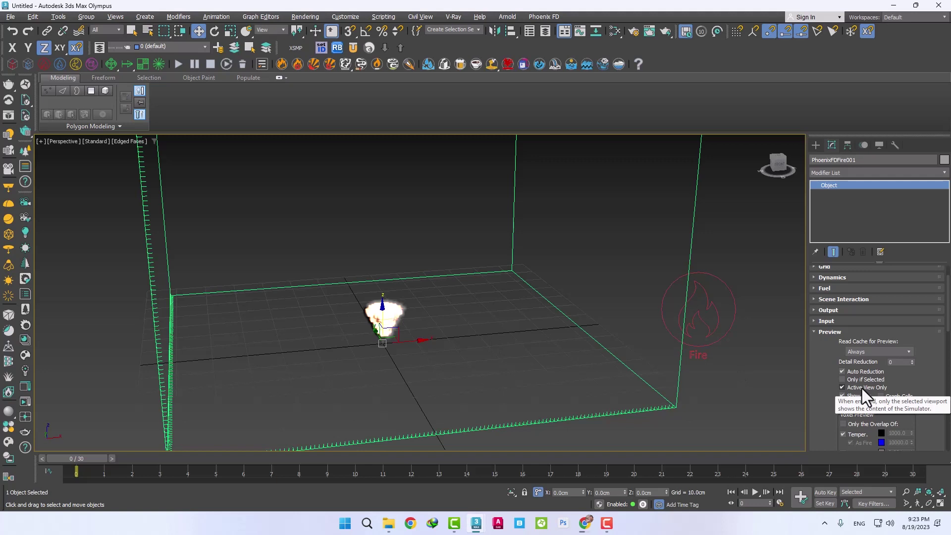
click(846, 329)
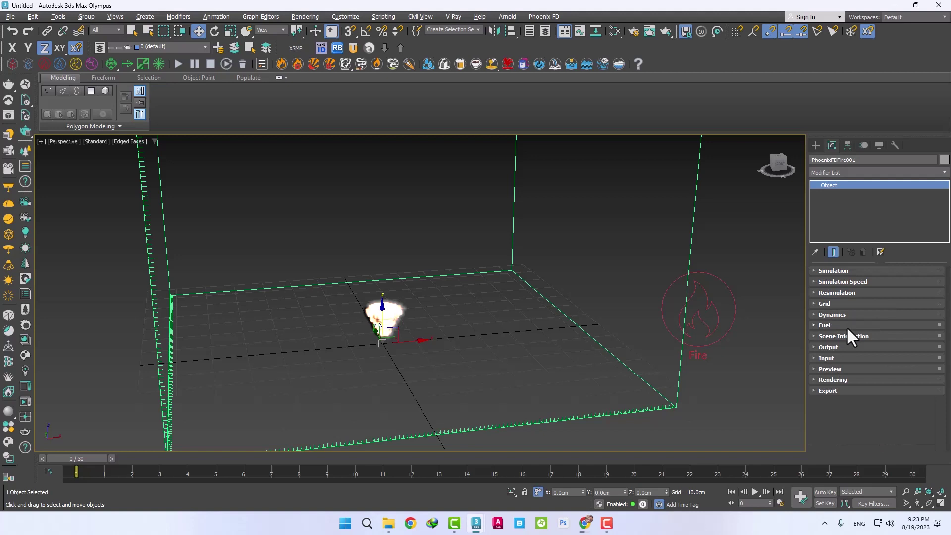
click(835, 347)
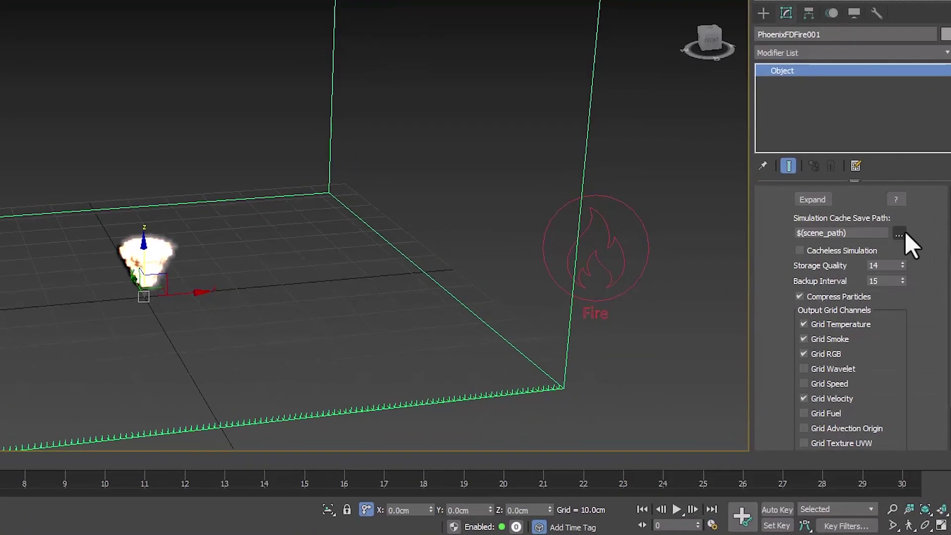
scroll(902, 289, up, 2)
click(898, 289)
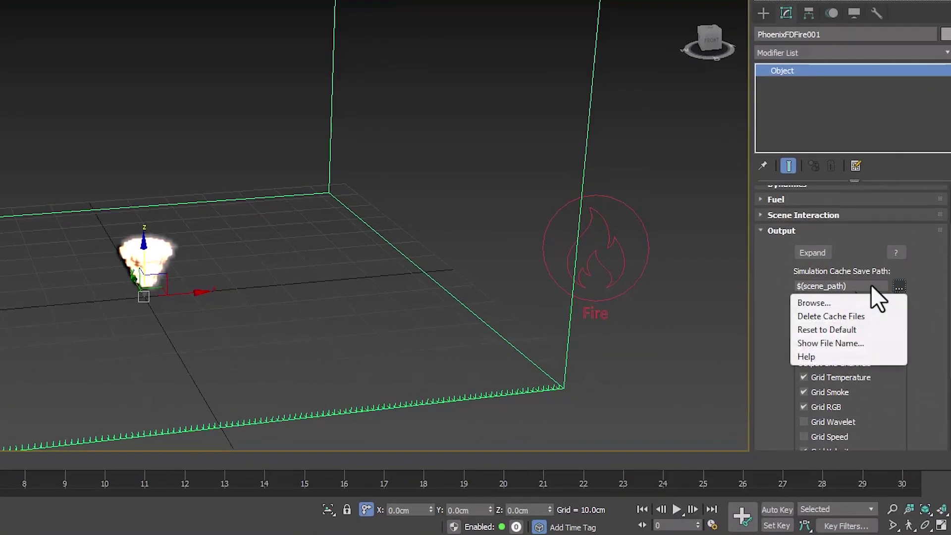
click(845, 312)
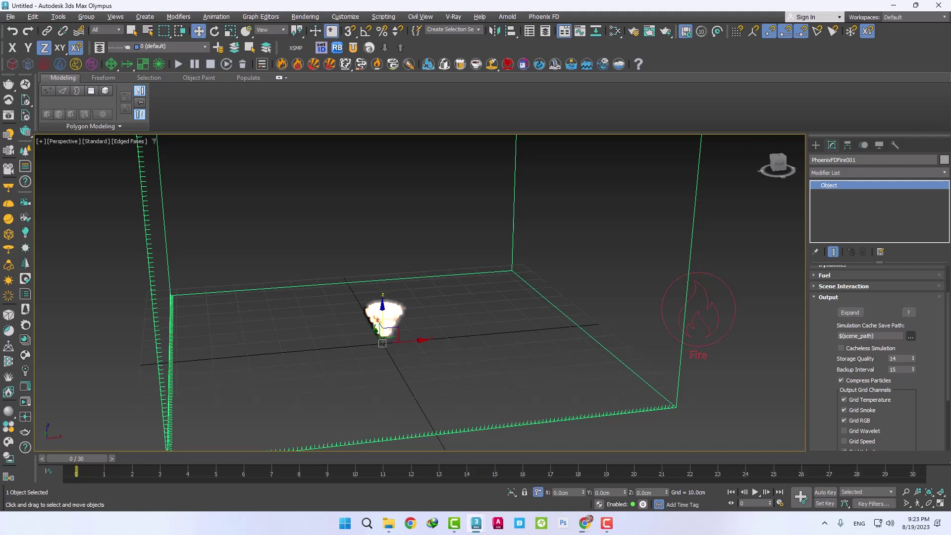
click(829, 297)
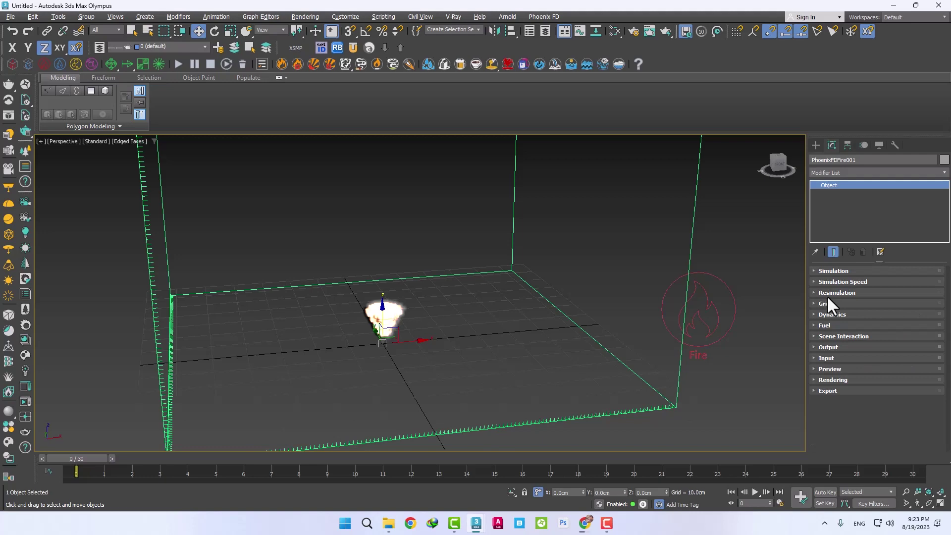
- In Cone001's Object Properties, untick Renderable and display it as a box, then deselect it
click(448, 353)
scroll(382, 315, up, 4)
click(366, 401)
alt+middle_drag(365, 401, 365, 373)
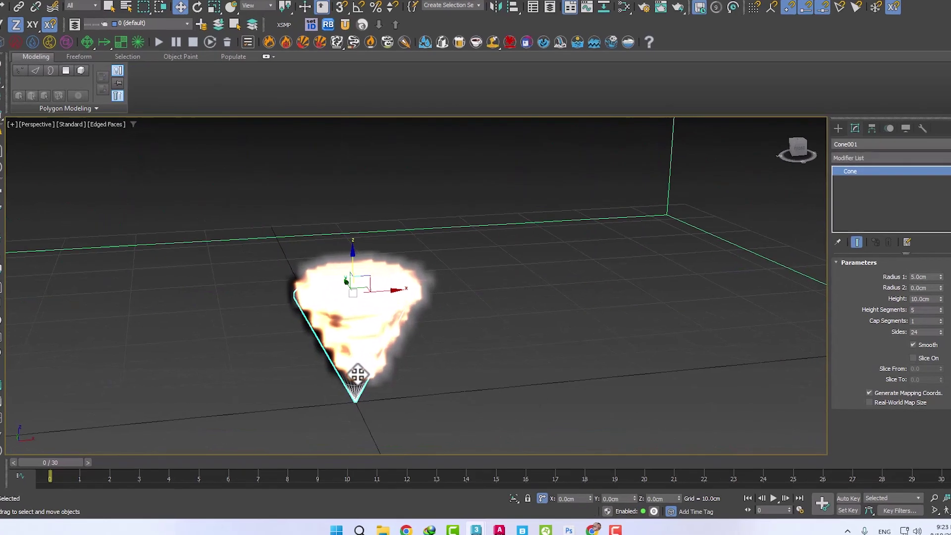
right_click(365, 347)
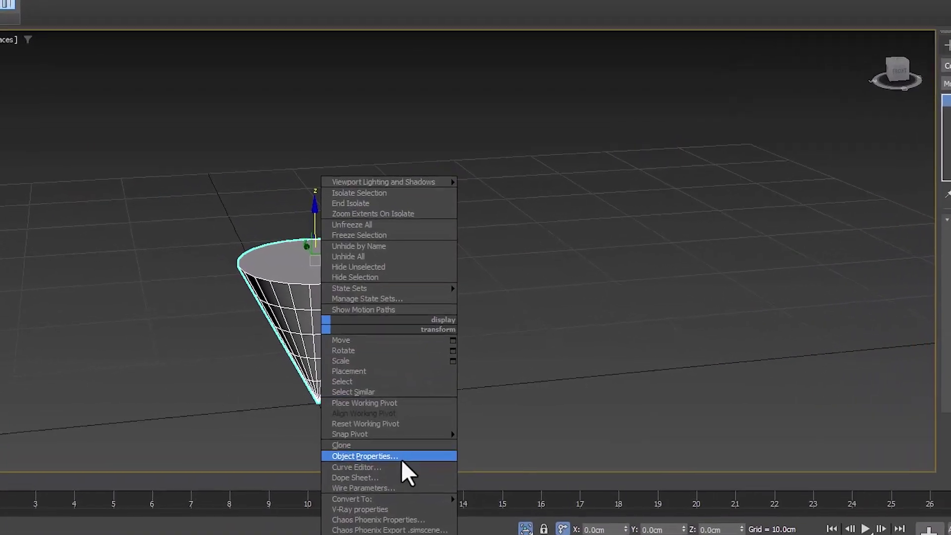
click(396, 453)
click(507, 179)
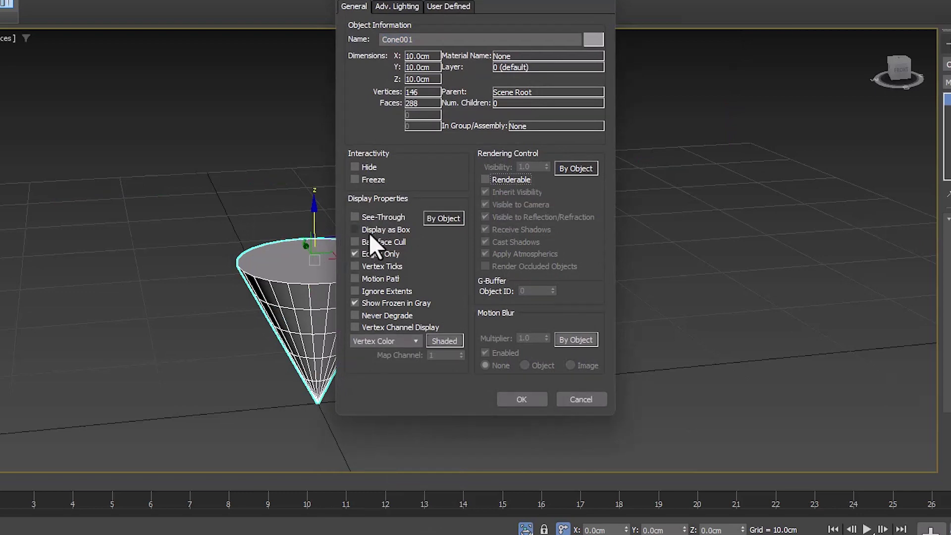
click(531, 397)
click(434, 305)
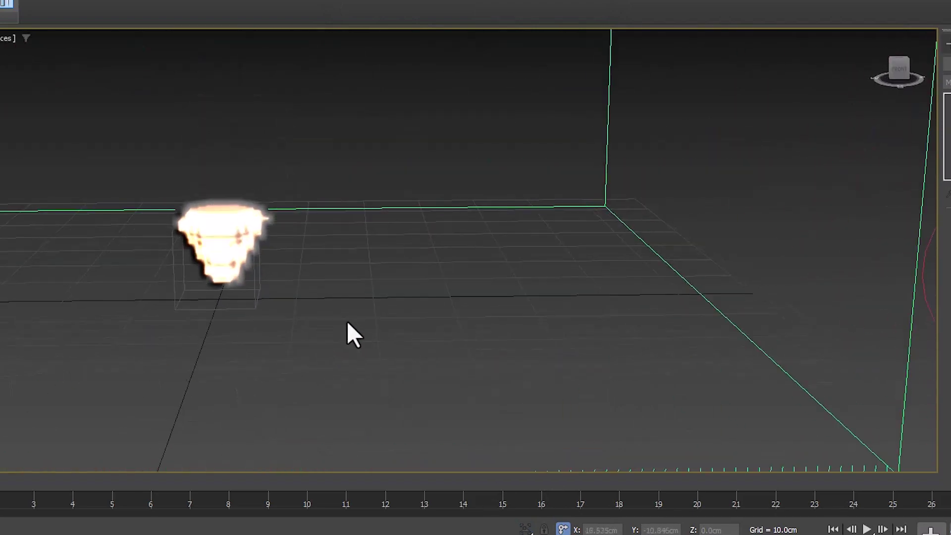
scroll(347, 322, down, 4)
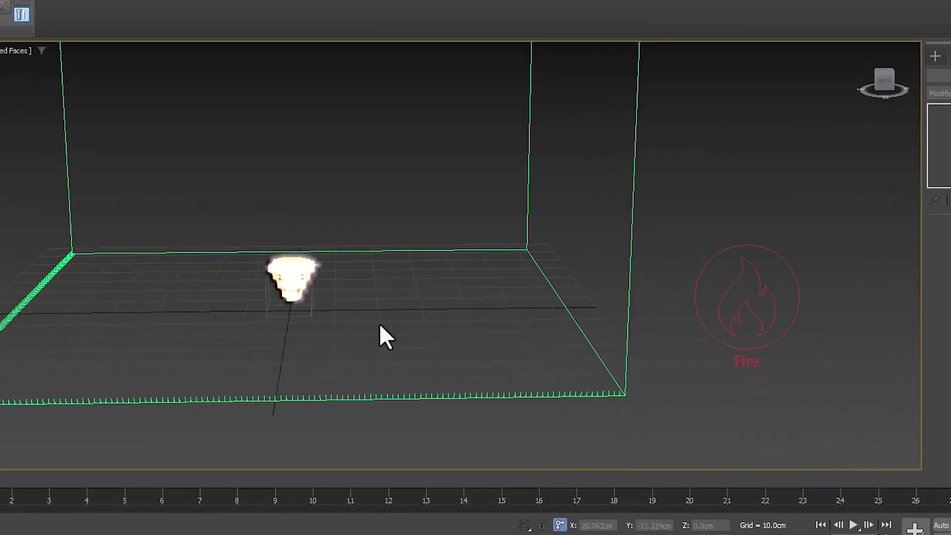
- Select the Phoenix fire simulator and set its Dynamics Time Scale to 0.5
drag(0, 490, 305, 446)
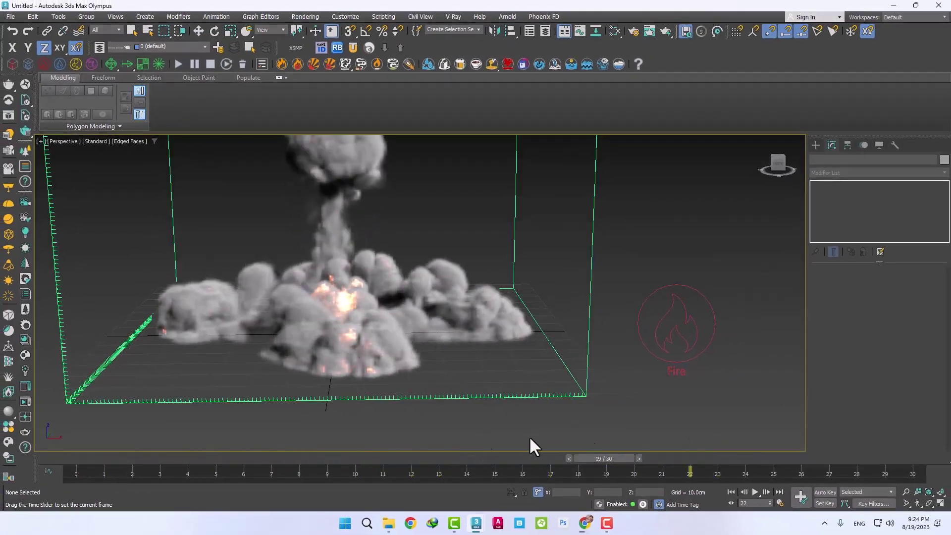
key(w)
drag(549, 420, 484, 368)
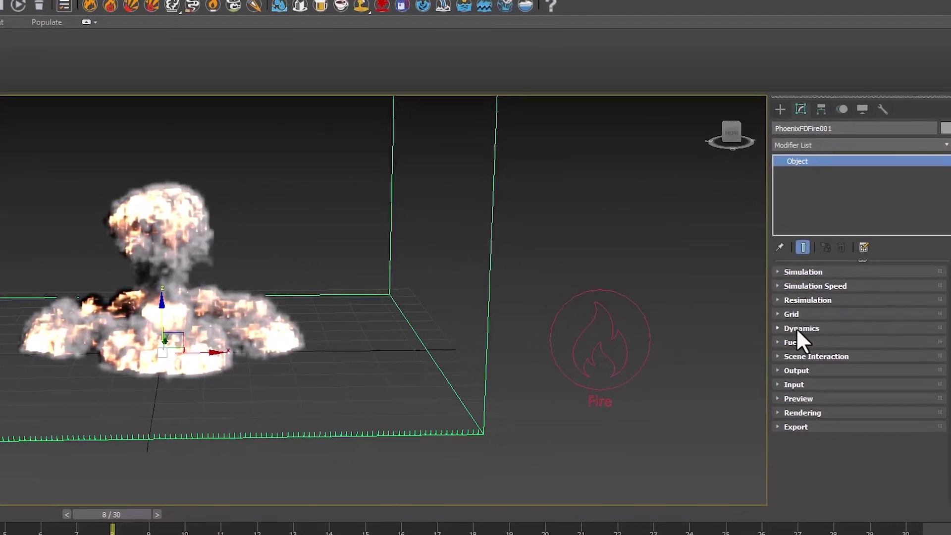
click(784, 334)
scroll(779, 322, down, 3)
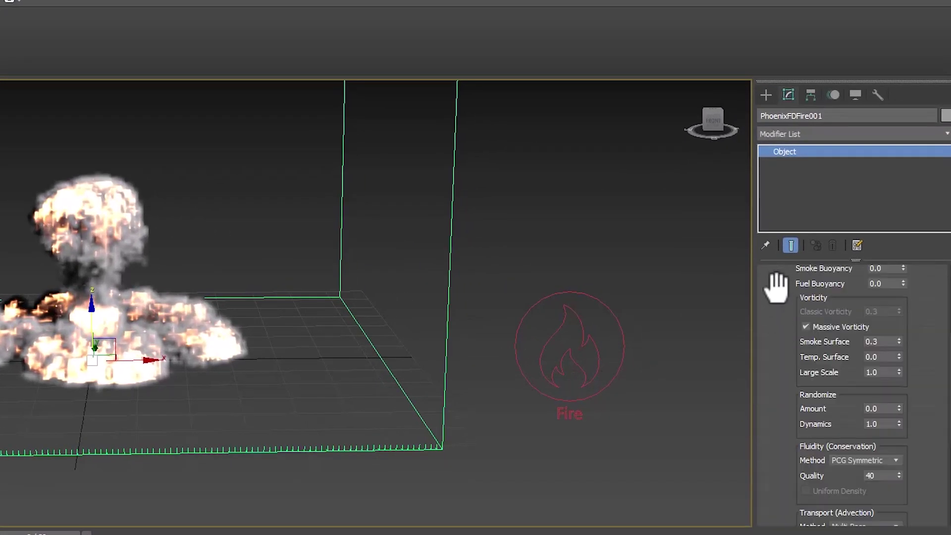
drag(777, 287, 787, 436)
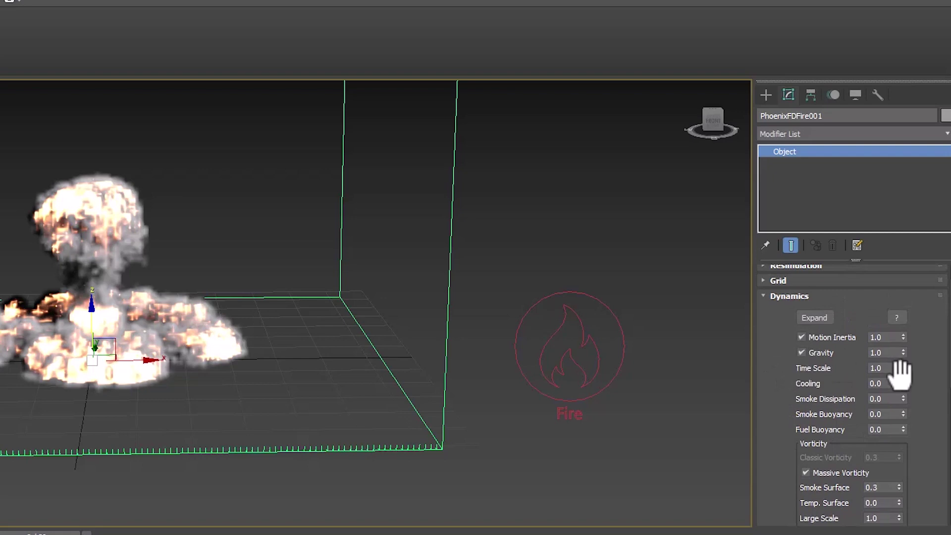
double_click(884, 369)
text(0.5)
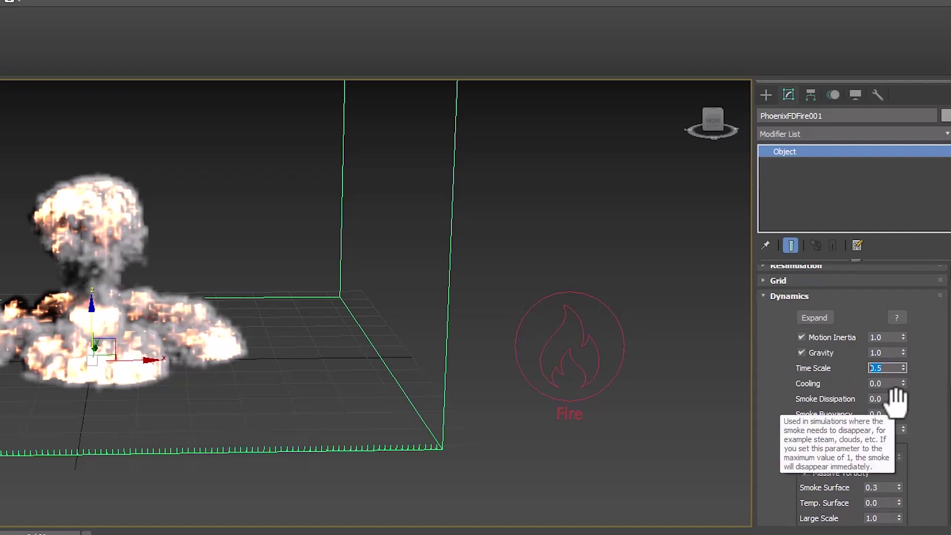
key(Home)
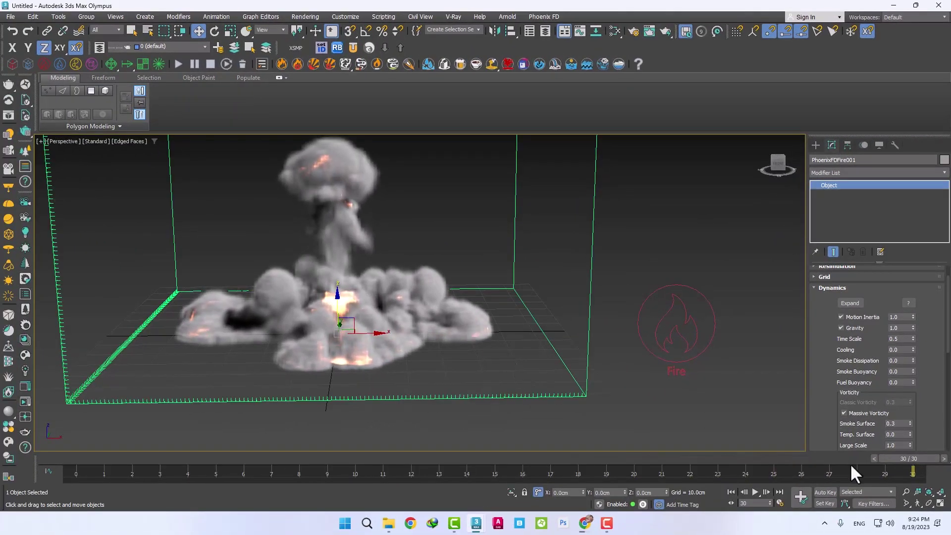
- Rewind the simulation to frame 0, switch to Select and Move, and zoom out
drag(904, 459, 22, 412)
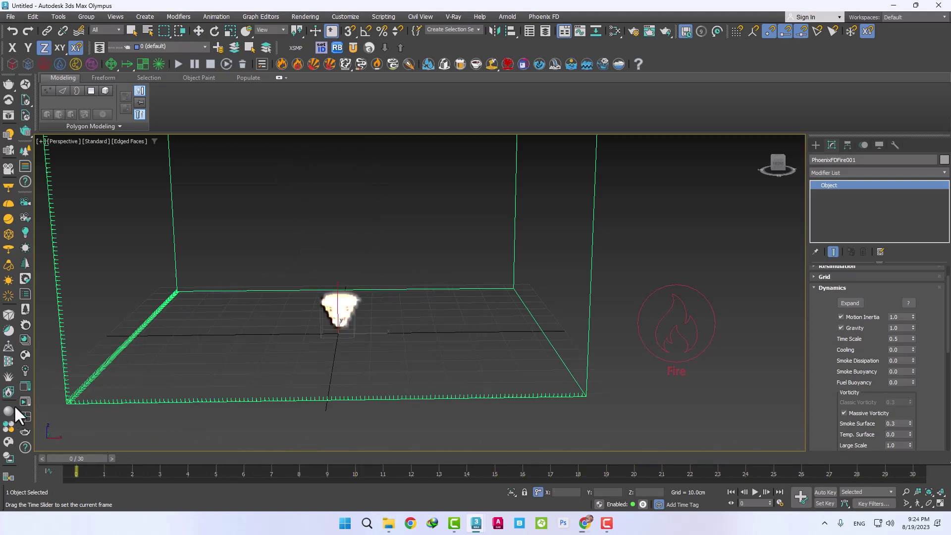
key(w)
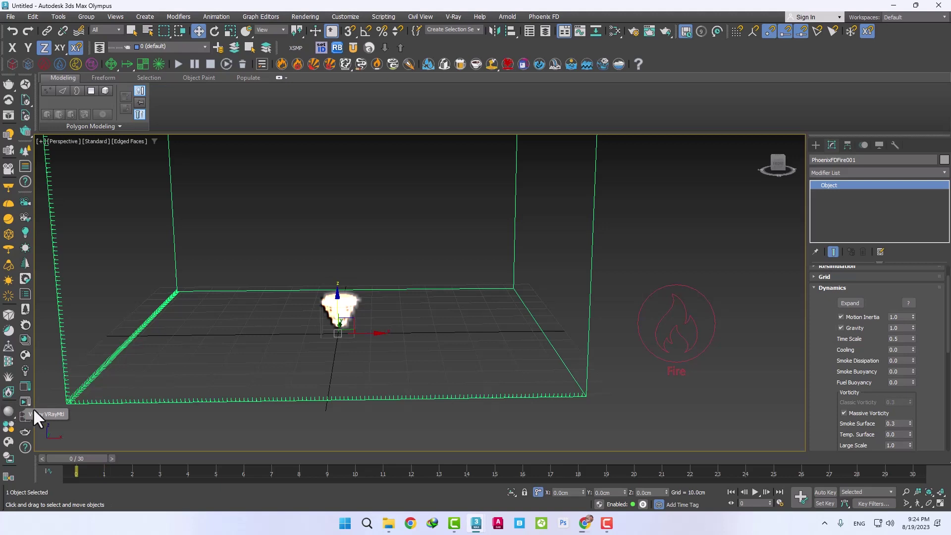
scroll(347, 302, down, 4)
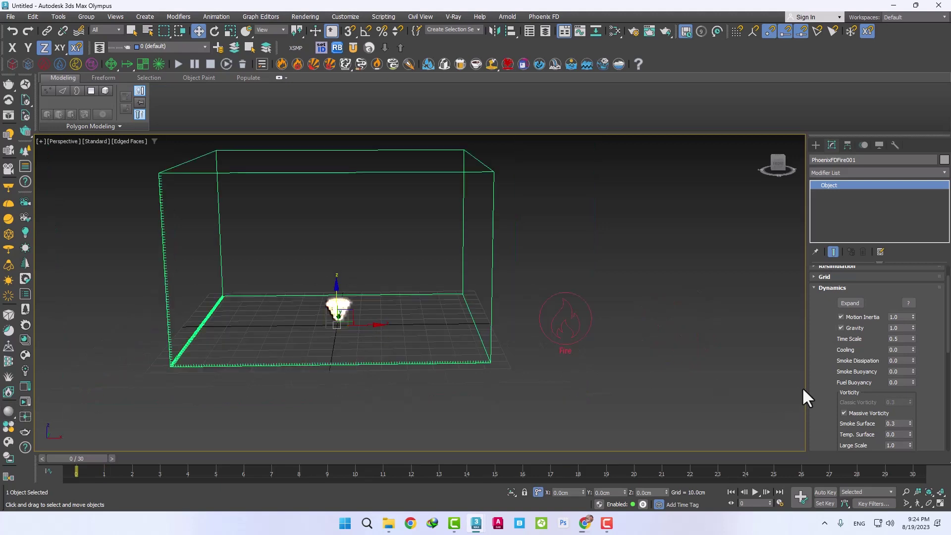
- Set Massive Vorticity Smoke Surface to 0.4, then rewind to frame 0 with Move active
drag(823, 387, 823, 340)
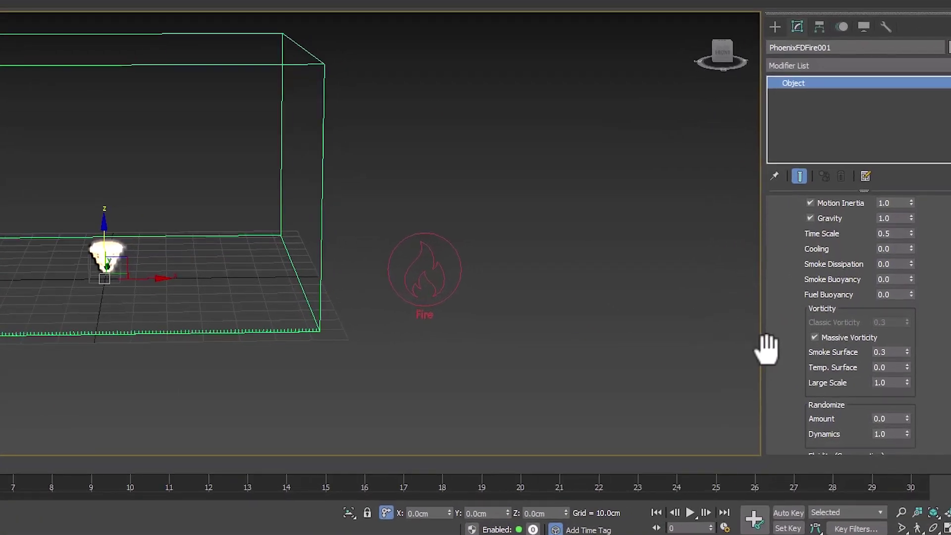
drag(765, 351, 775, 319)
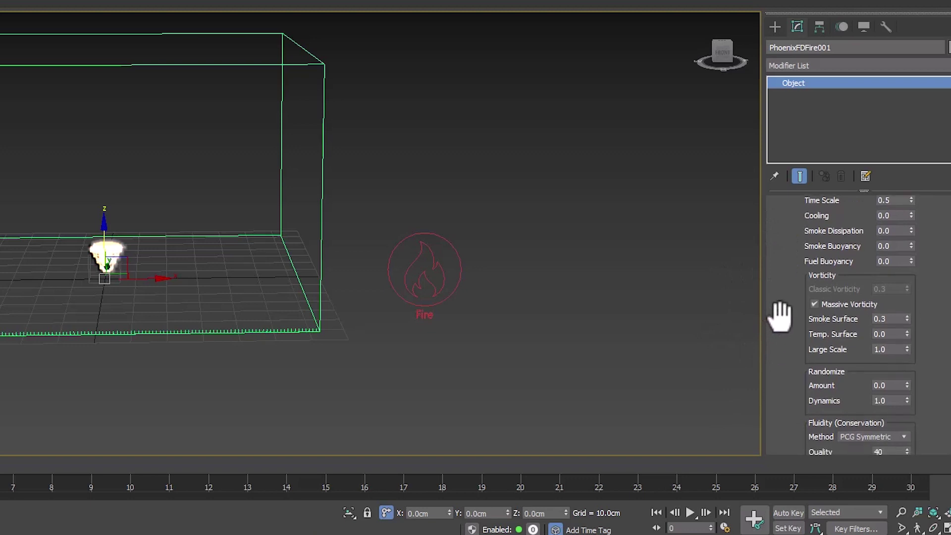
double_click(887, 349)
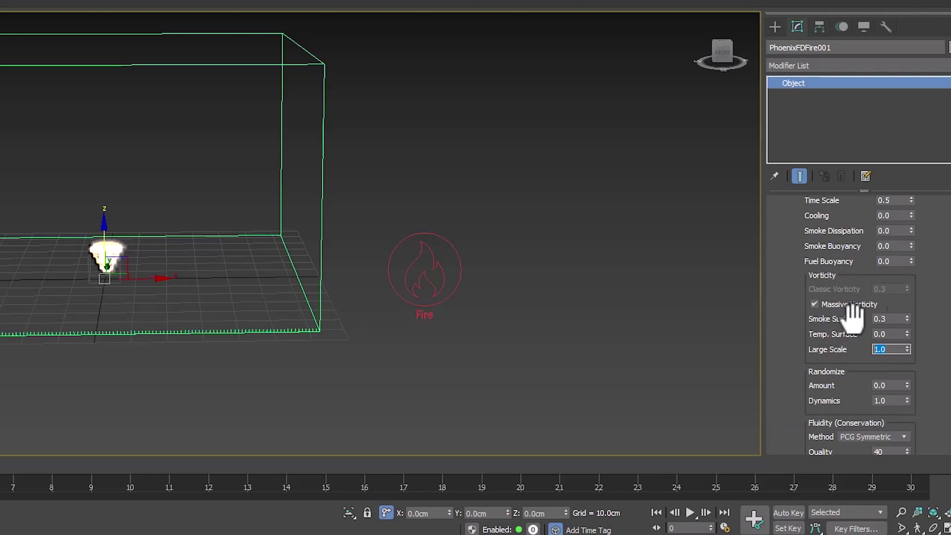
double_click(887, 319)
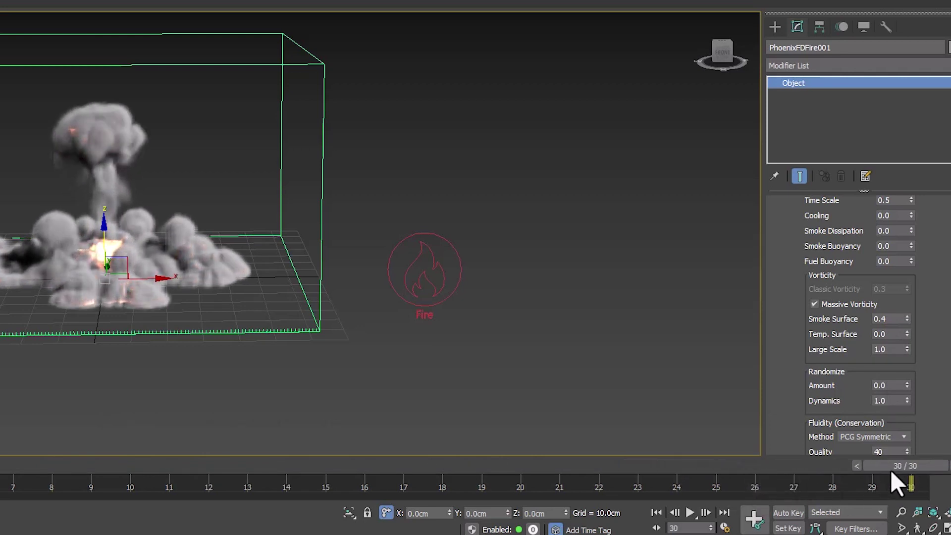
drag(891, 468, 2, 465)
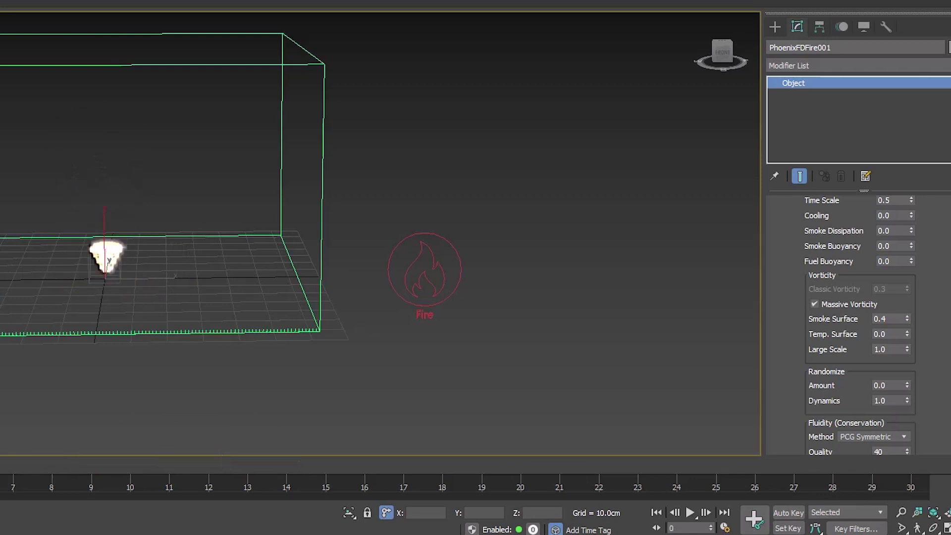
key(w)
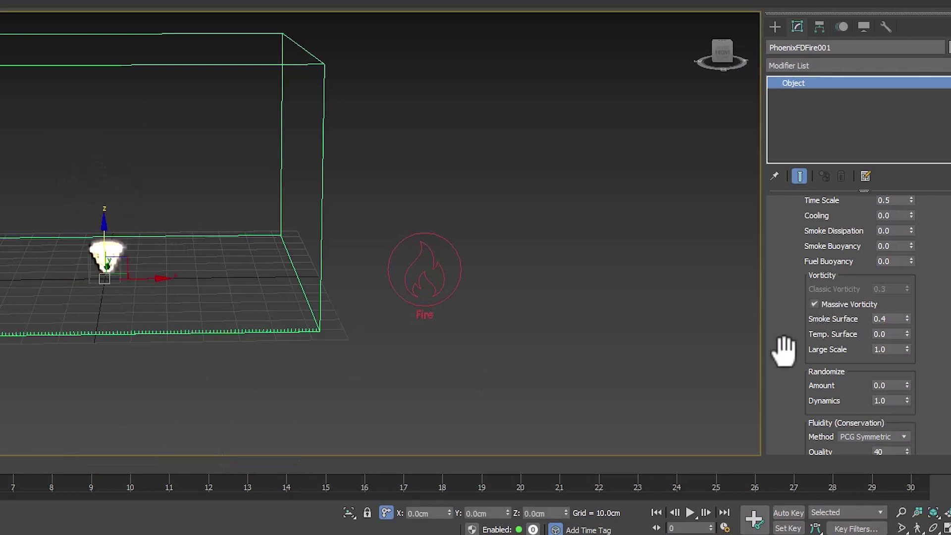
- Set Randomize Amount to 0.15 and resimulate the explosion from the first frame
scroll(790, 307, down, 3)
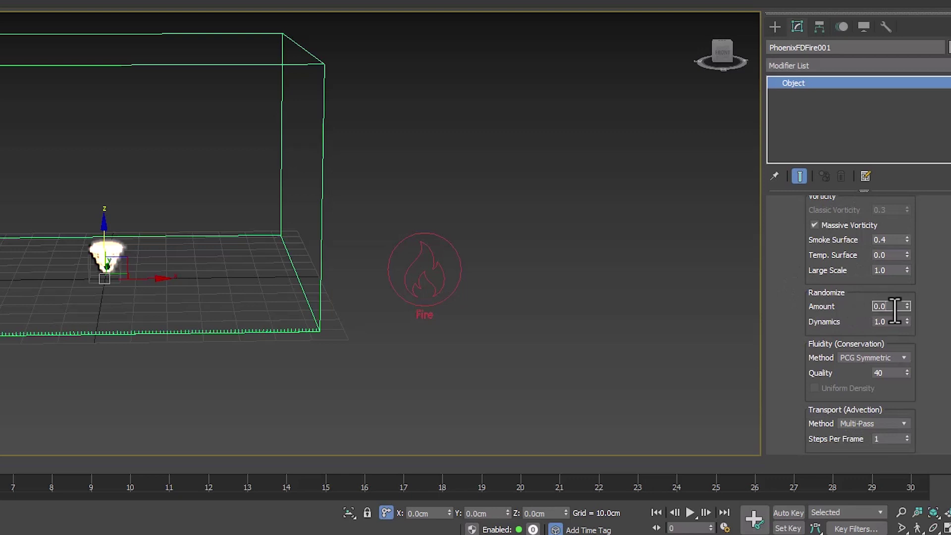
double_click(898, 307)
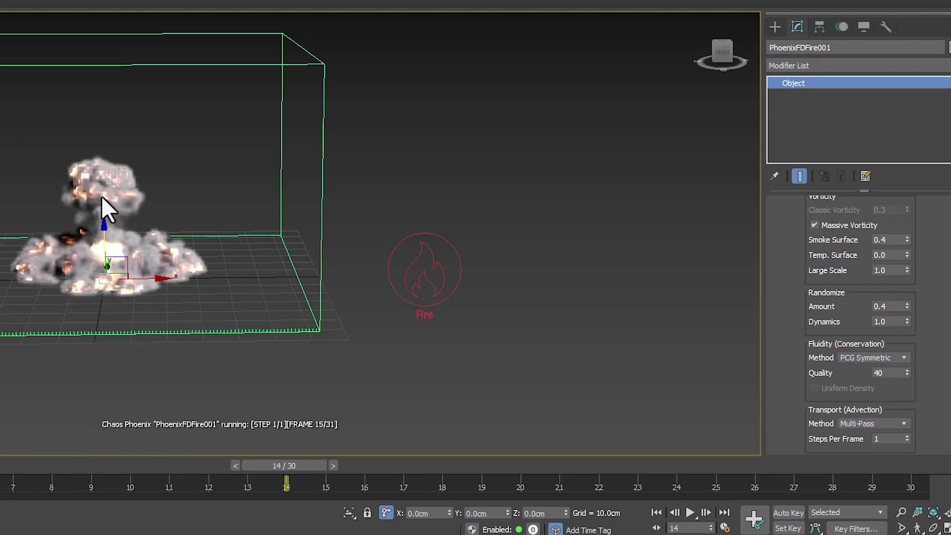
scroll(102, 195, up, 3)
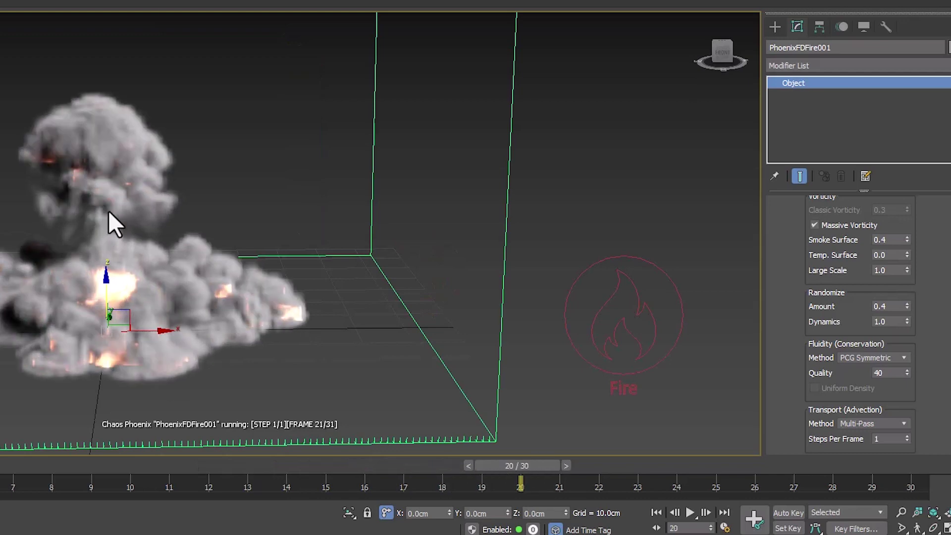
middle_drag(108, 210, 154, 236)
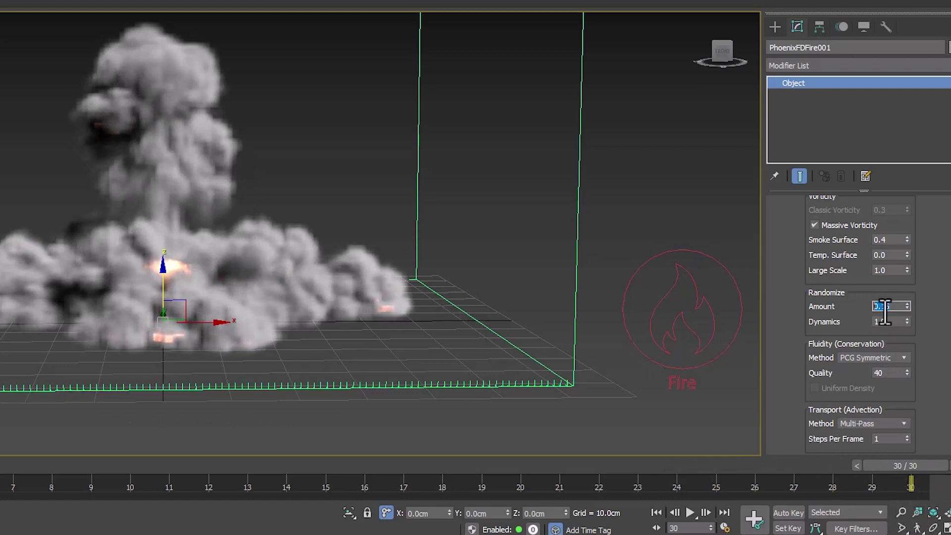
click(218, 1)
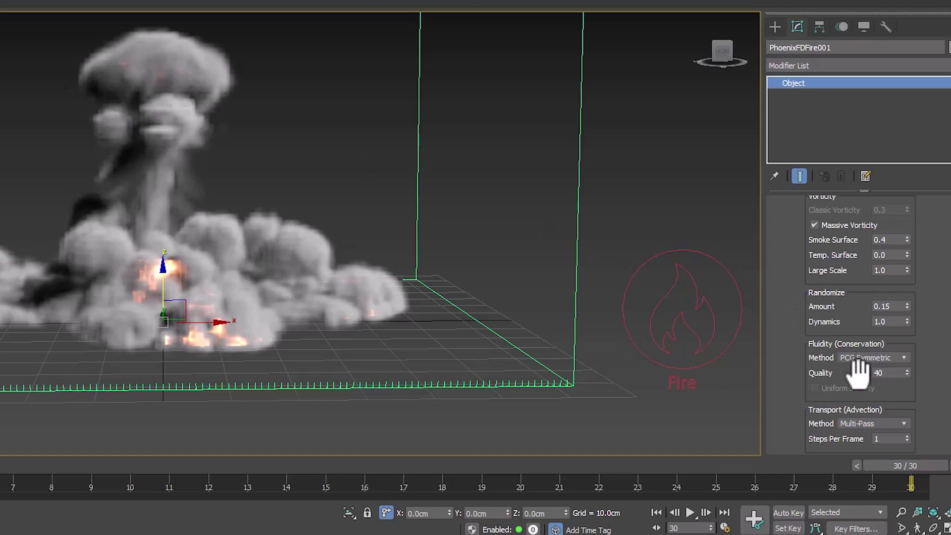
- Raise the Dynamics Fluidity Quality from 40 to 50
drag(855, 372, 849, 303)
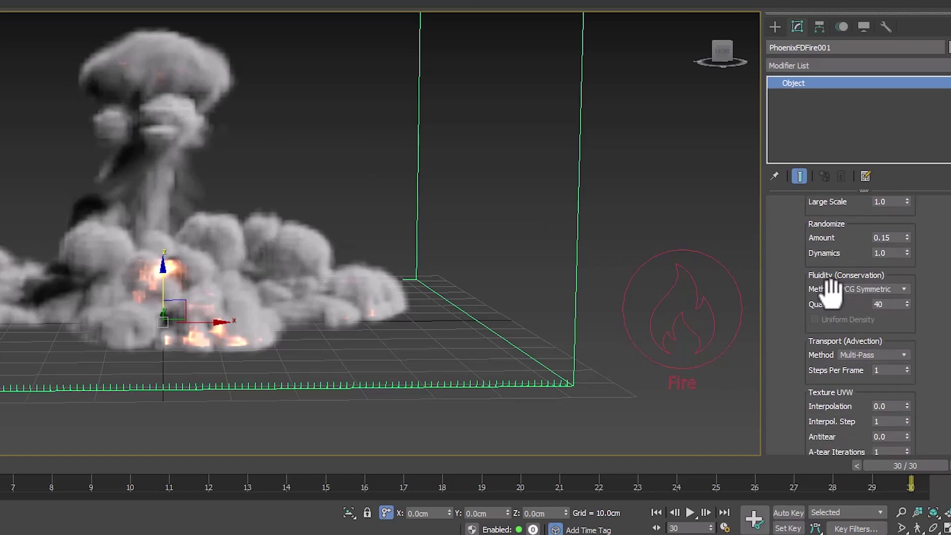
scroll(849, 297, down, 2)
click(891, 279)
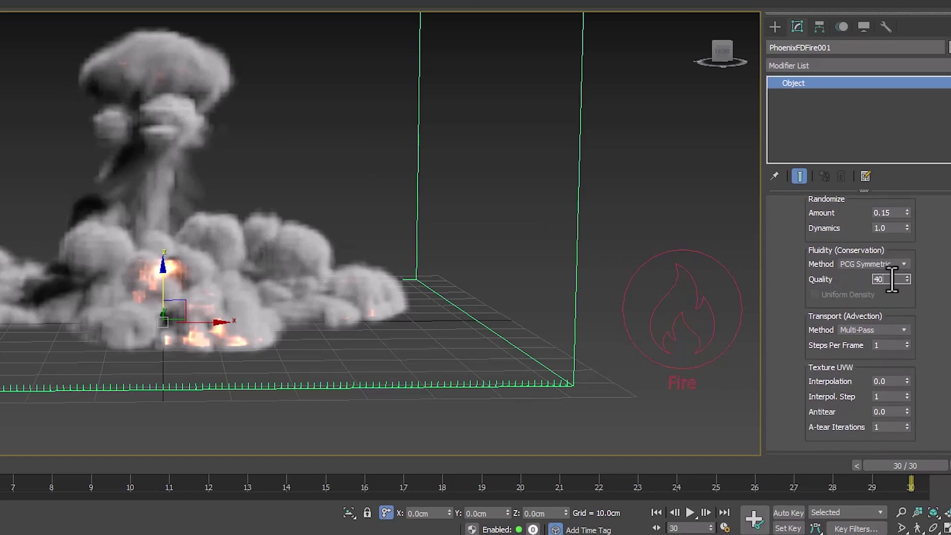
double_click(891, 279)
text(50)
key(Return)
- Increase Transport (Advection) Steps Per Frame from 1 to 2 with the spinner
scroll(916, 317, down, 1)
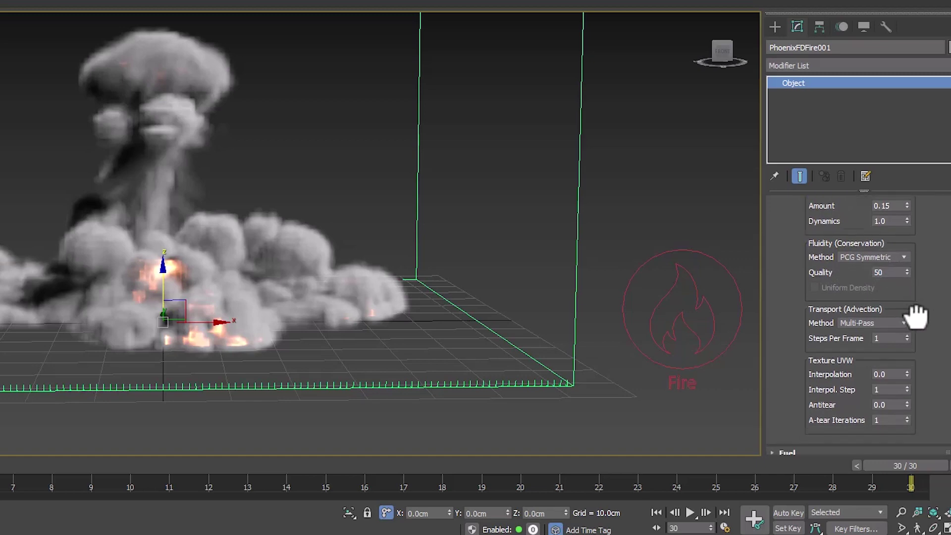
drag(916, 316, 923, 292)
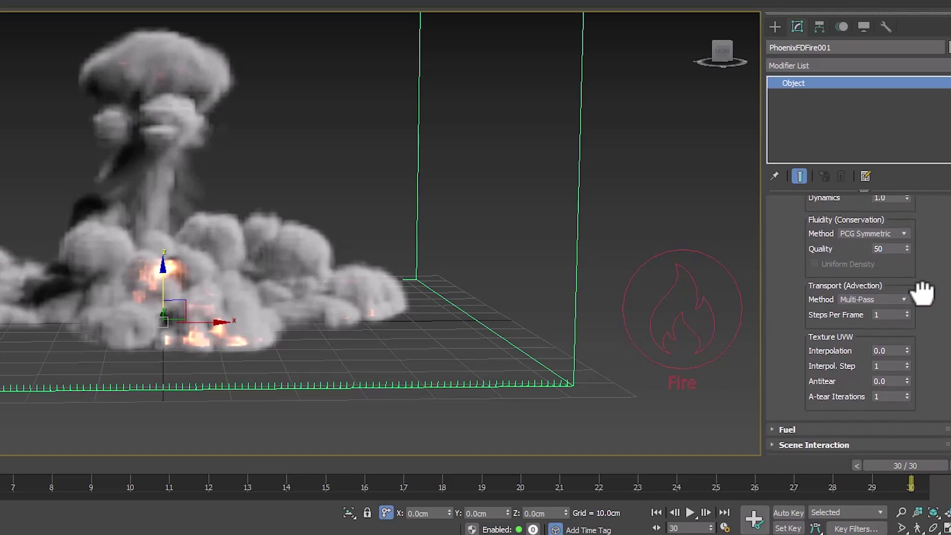
drag(922, 292, 925, 282)
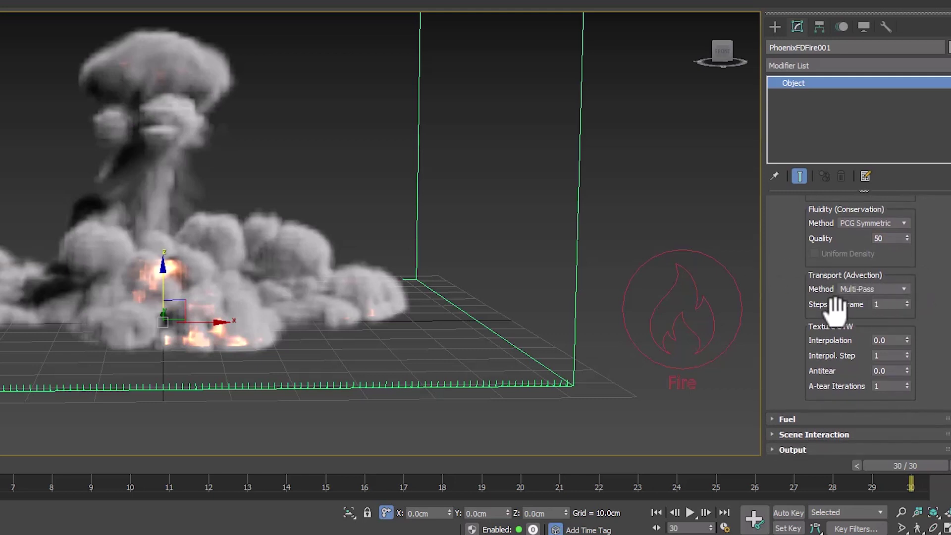
drag(809, 298, 813, 284)
click(907, 286)
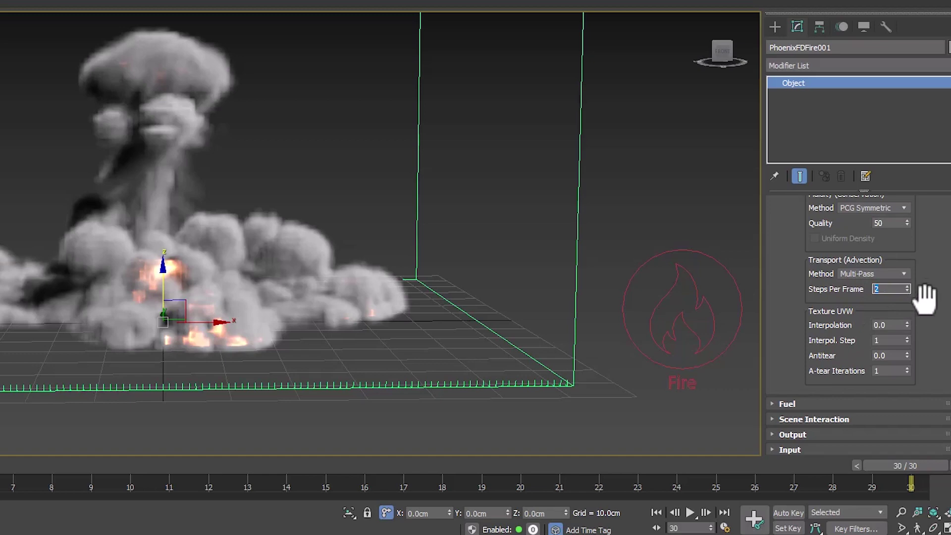
scroll(927, 366, up, 4)
- Collapse Dynamics, expand Rendering, and bring up the Volumetric Render Settings
scroll(790, 240, up, 6)
scroll(791, 248, up, 4)
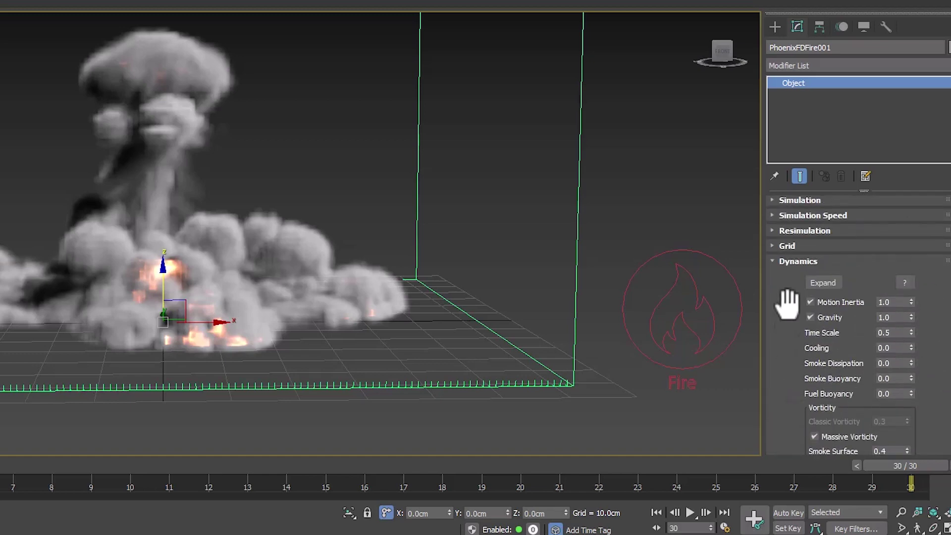
click(790, 261)
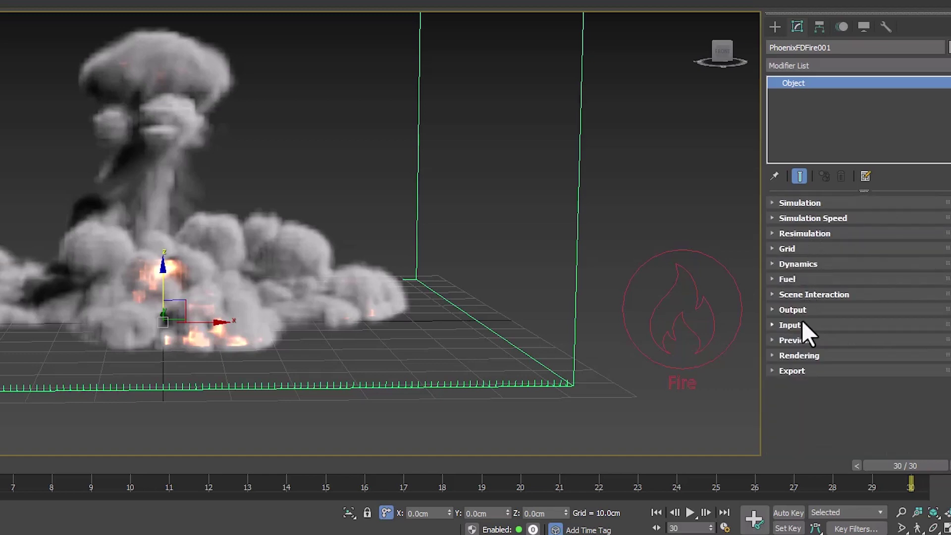
click(801, 355)
scroll(791, 282, down, 5)
scroll(807, 389, up, 4)
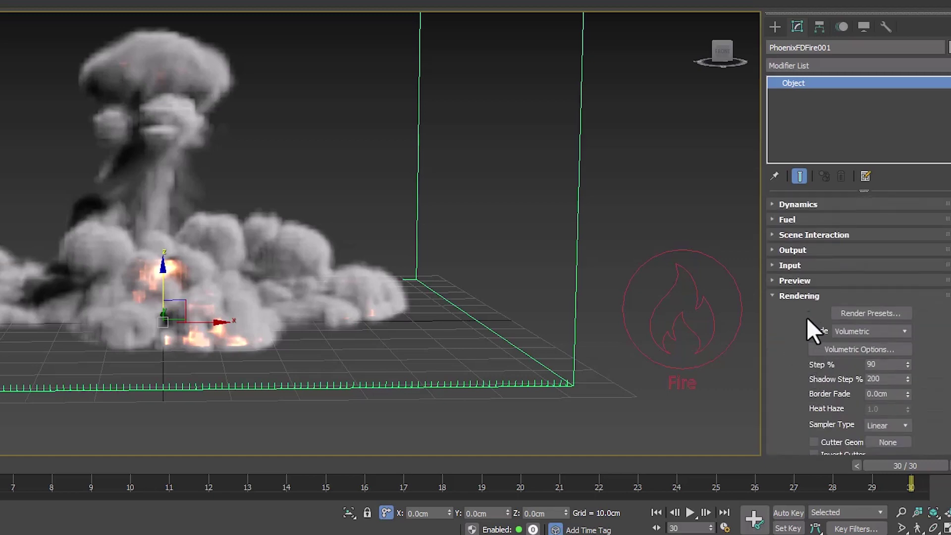
click(851, 349)
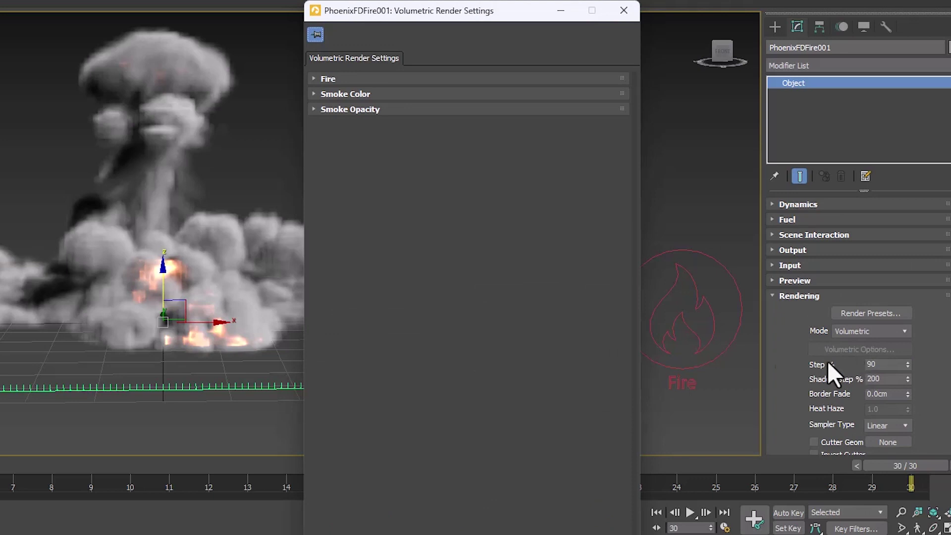
- Try Simple Smoke Opacity values 0.1, 0.7 and 0.5, settling on 0.6
click(337, 109)
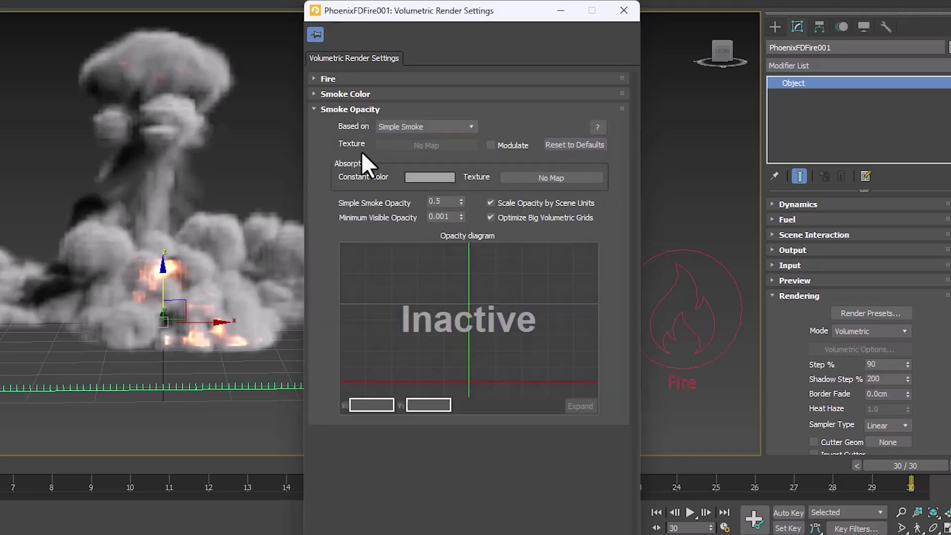
double_click(438, 201)
text(0.1)
key(Return)
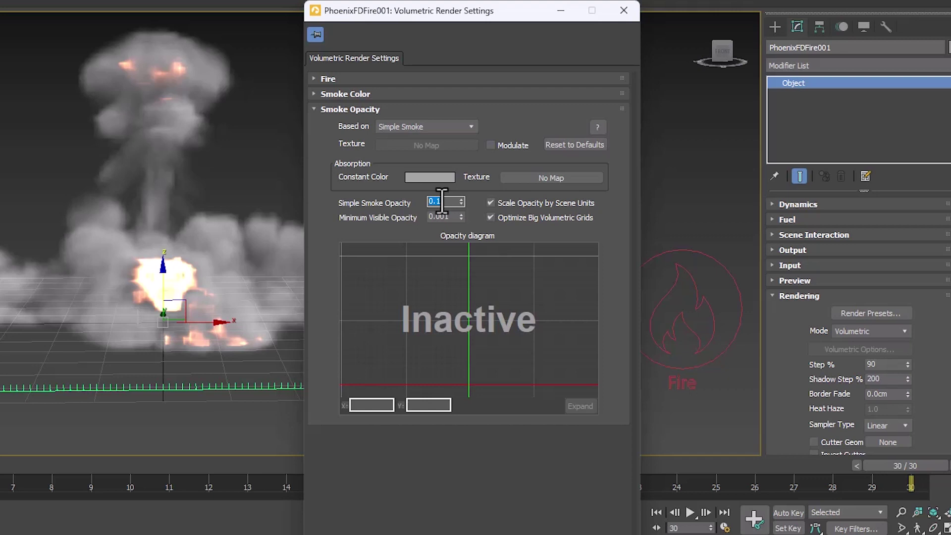
text(0.7)
key(Return)
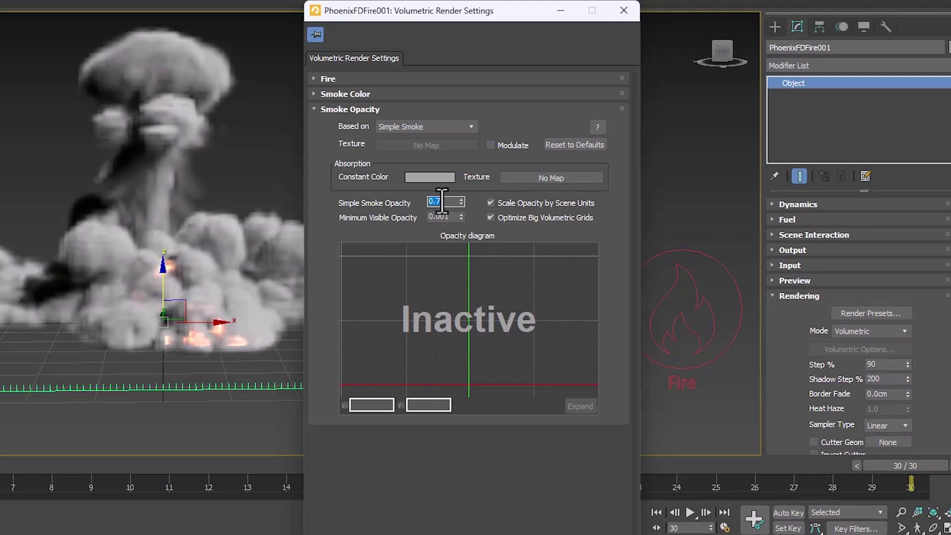
text(0.5)
key(Return)
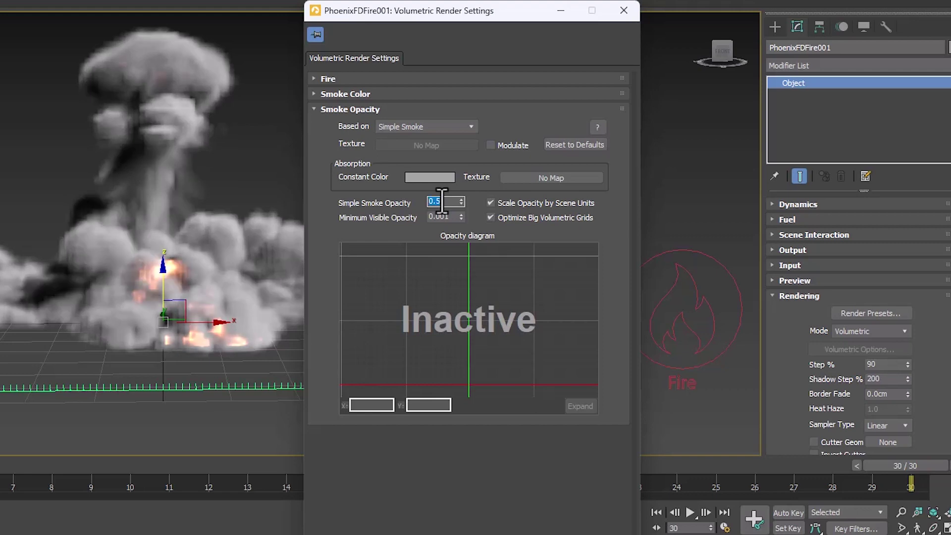
text(0.16)
key(Return)
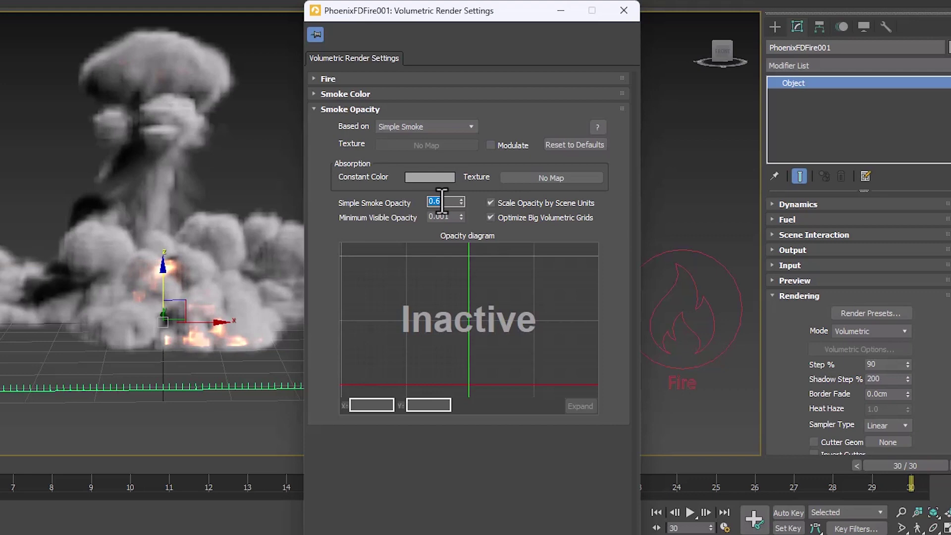
- Close the volumetric render settings, collapse Rendering and expand the Grid rollout
click(622, 10)
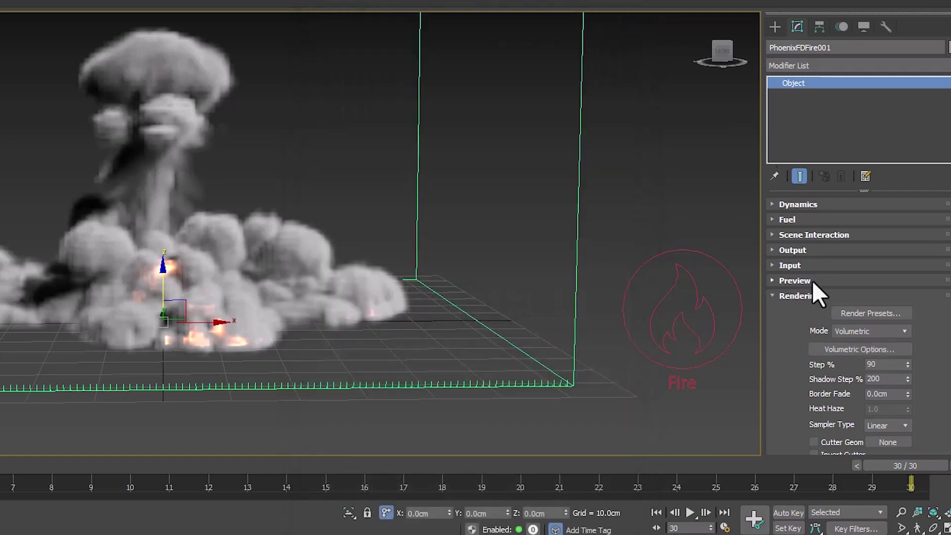
click(802, 296)
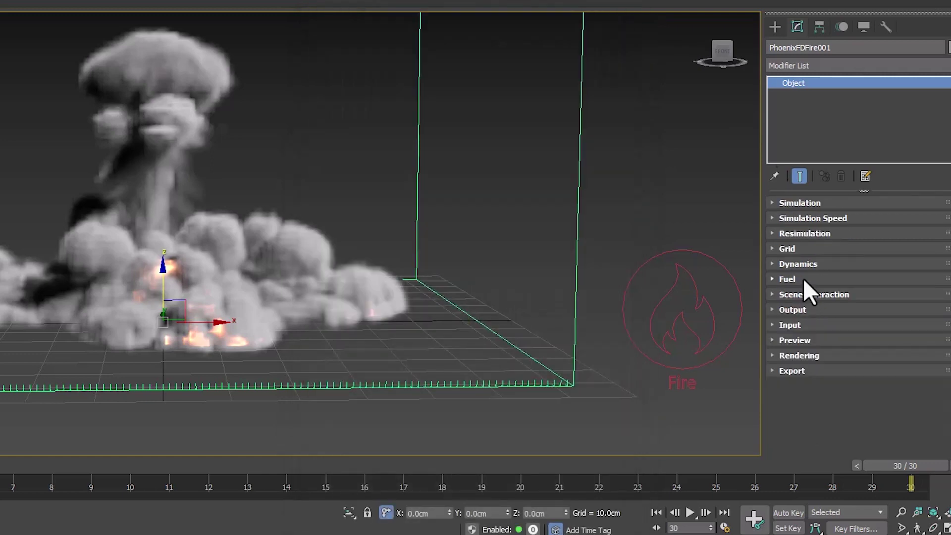
click(792, 248)
scroll(781, 225, up, 5)
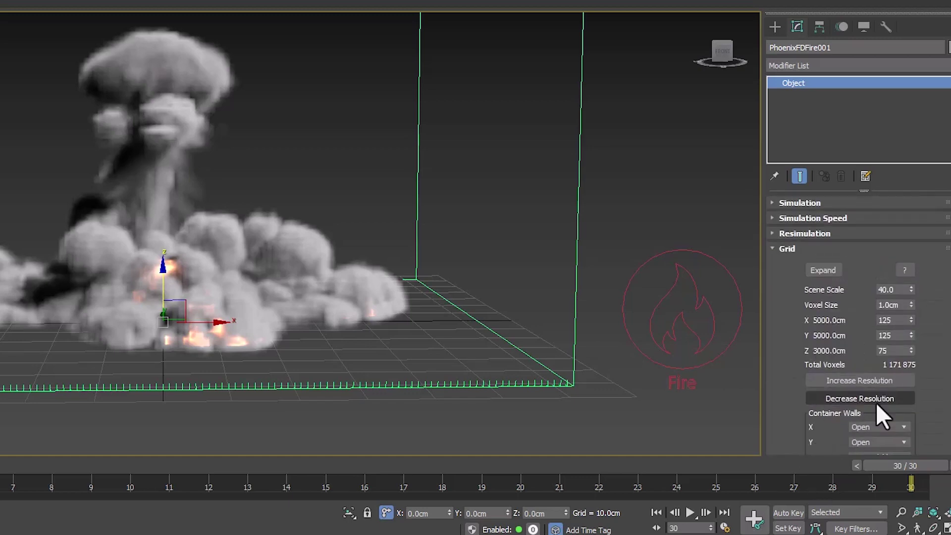
scroll(884, 393, down, 1)
- Increase grid resolution to 0.41cm voxels (305×305×183) and restart the simulation
click(870, 359)
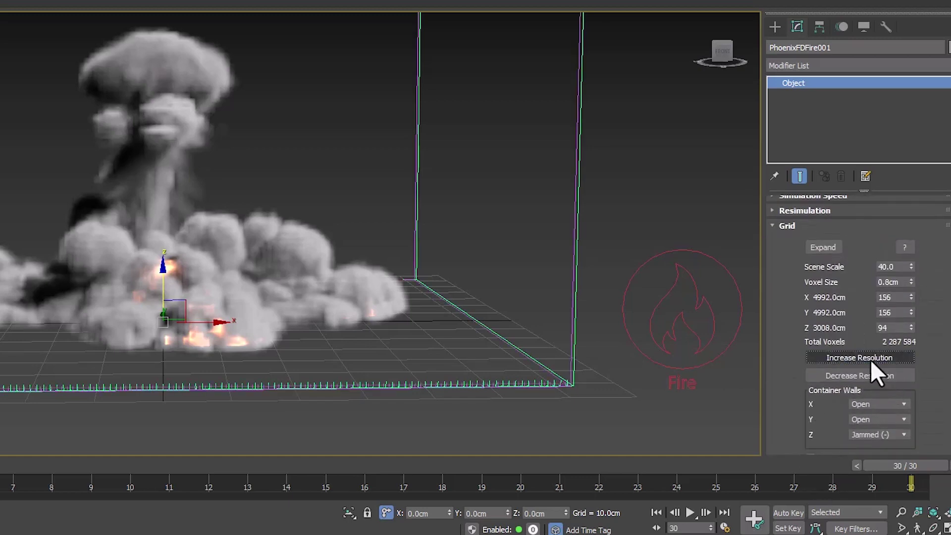
click(869, 359)
click(870, 360)
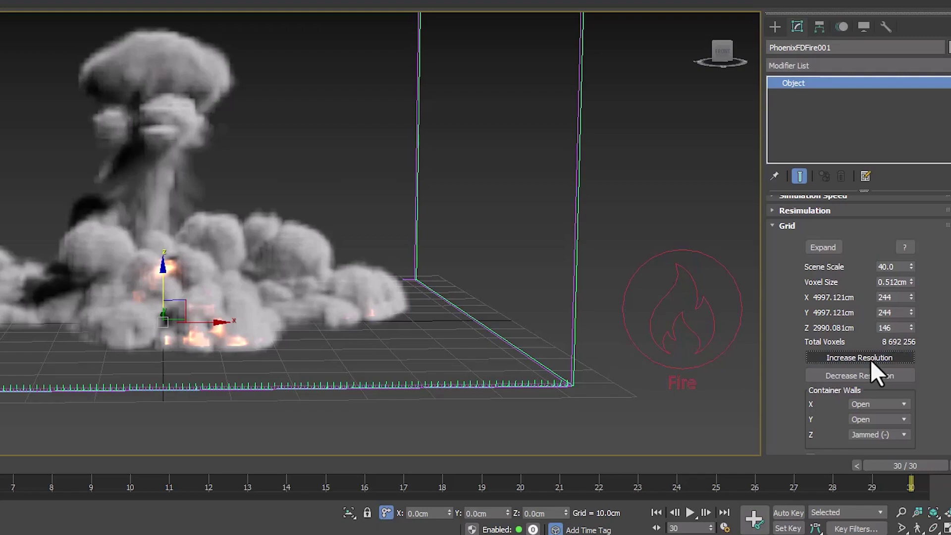
click(870, 360)
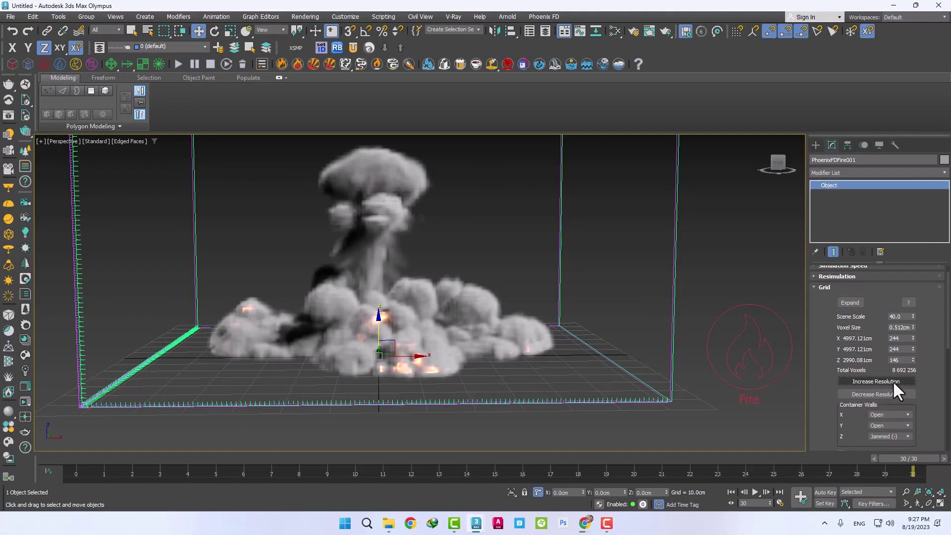
click(178, 64)
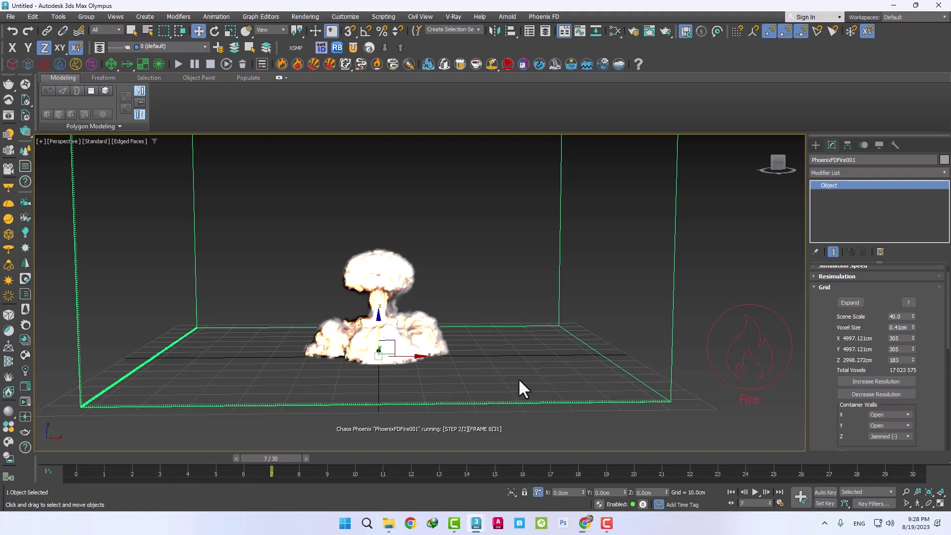
click(521, 382)
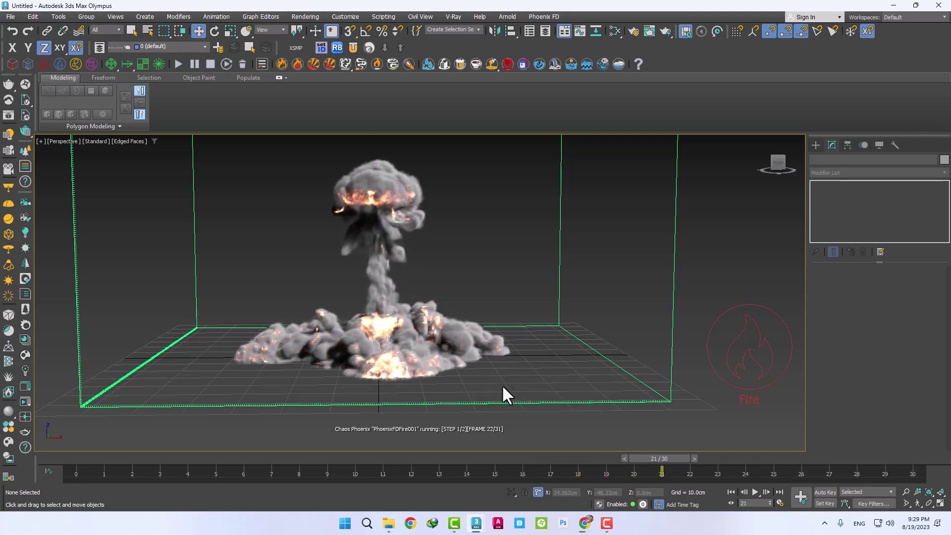
- Stop the simulation and review the explosion at frame 20
click(210, 65)
mouse_move(647, 458)
mouse_down()
mouse_move(100, 467)
mouse_move(308, 477)
mouse_move(634, 460)
mouse_up()
alt+middle_drag(400, 346, 311, 361)
scroll(399, 320, up, 3)
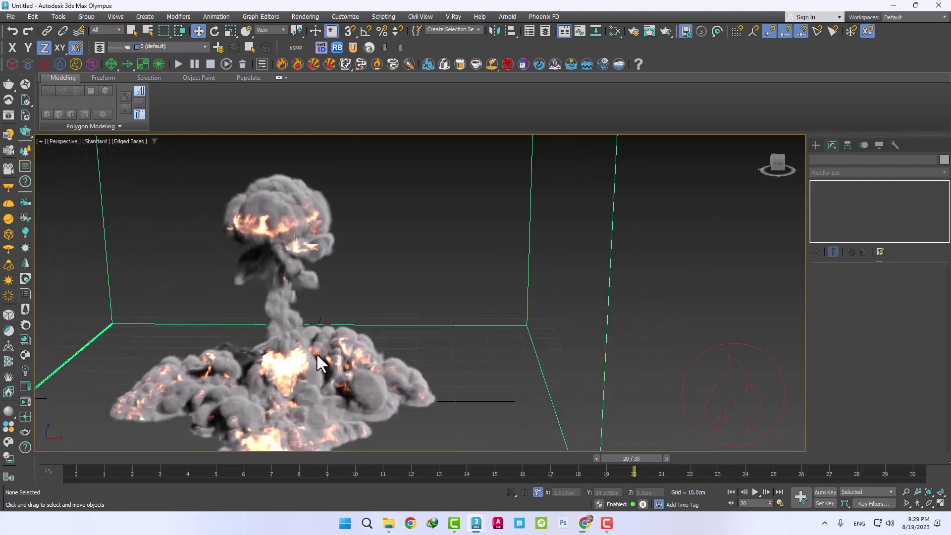
scroll(302, 378, down, 5)
scroll(301, 370, up, 3)
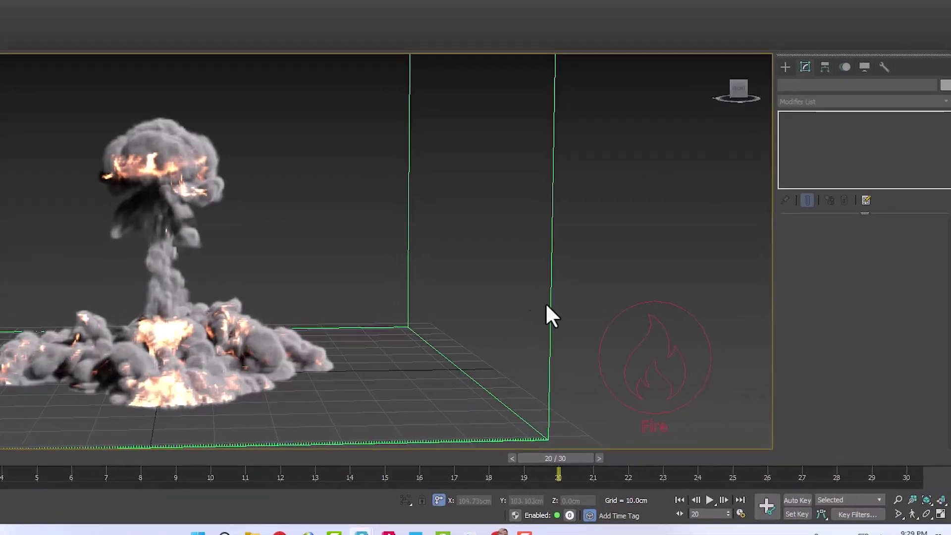
- Select the simulator and set the Preview Detail Reduction to 1
click(627, 293)
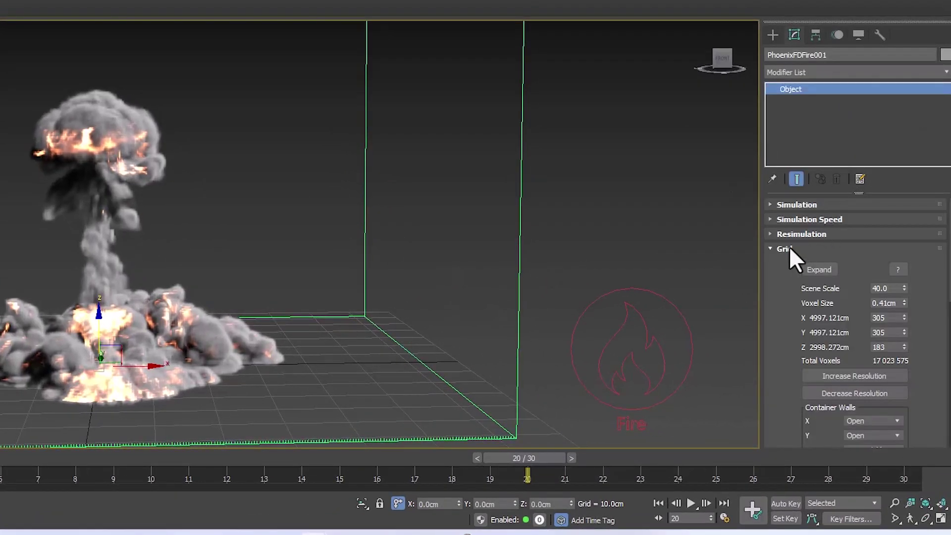
click(790, 249)
click(791, 337)
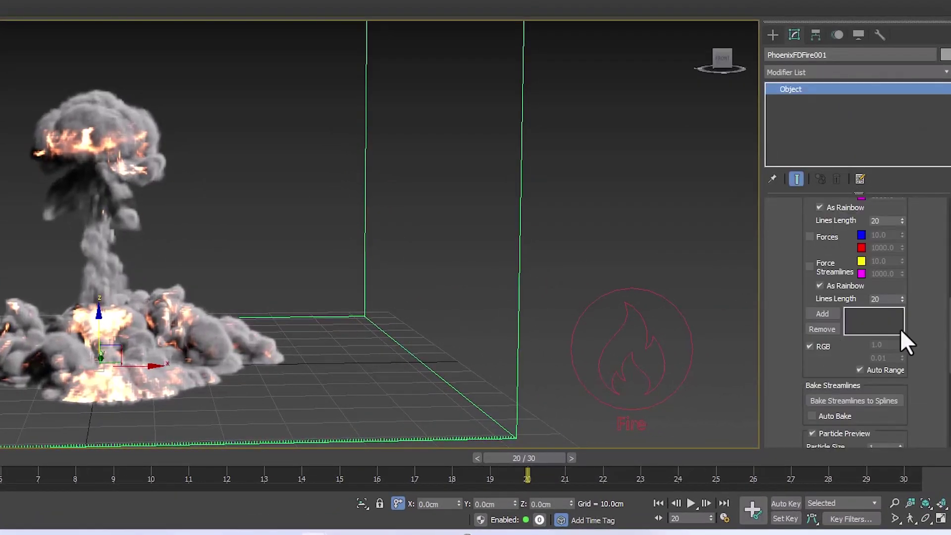
drag(922, 278, 922, 445)
drag(905, 237, 883, 272)
click(902, 283)
click(902, 283)
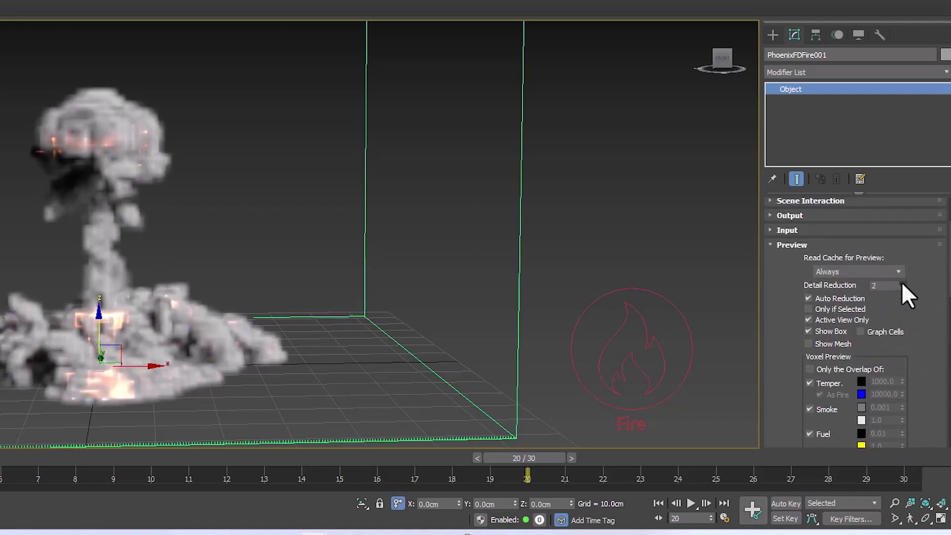
alt+middle_drag(101, 308, 155, 349)
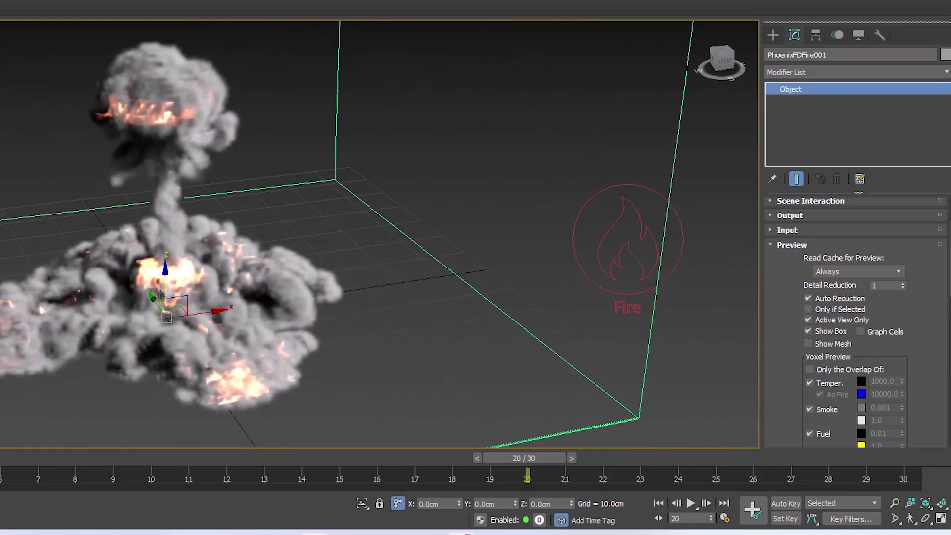
- Switch to the Explosion.max scene window from the taskbar
mouse_move(426, 526)
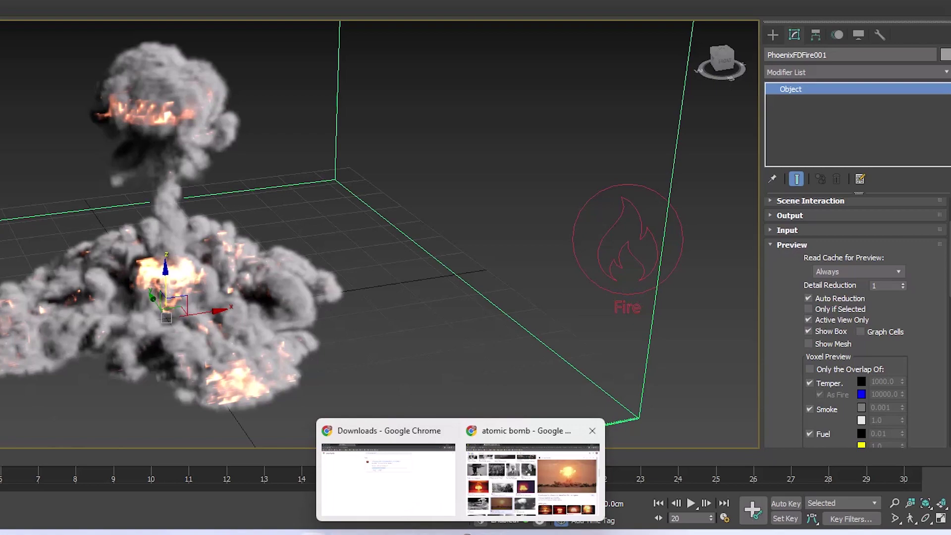
mouse_move(314, 526)
click(259, 483)
- Orbit, pan and zoom the Perspective view to survey the explosion, floor and camera
alt+middle_drag(250, 258, 165, 314)
scroll(161, 302, up, 5)
scroll(173, 262, down, 5)
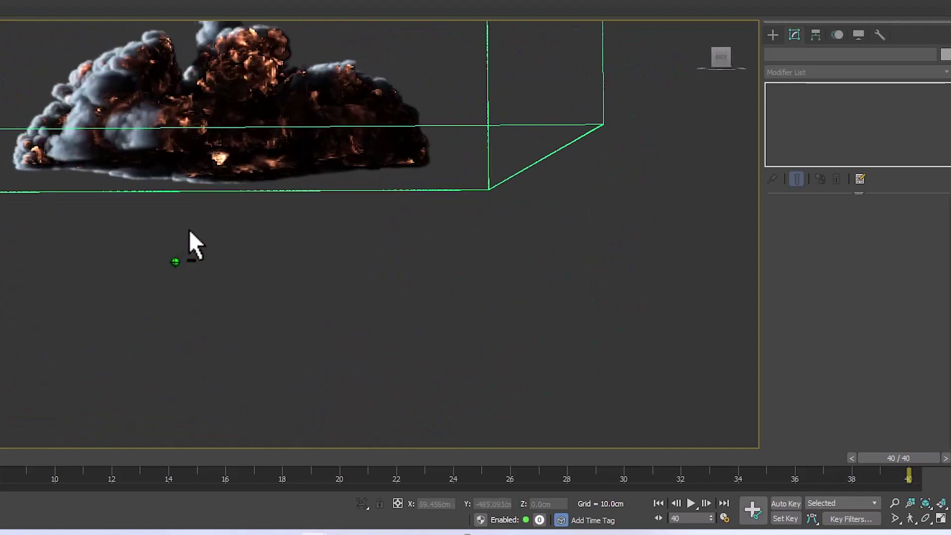
middle_drag(188, 239, 228, 287)
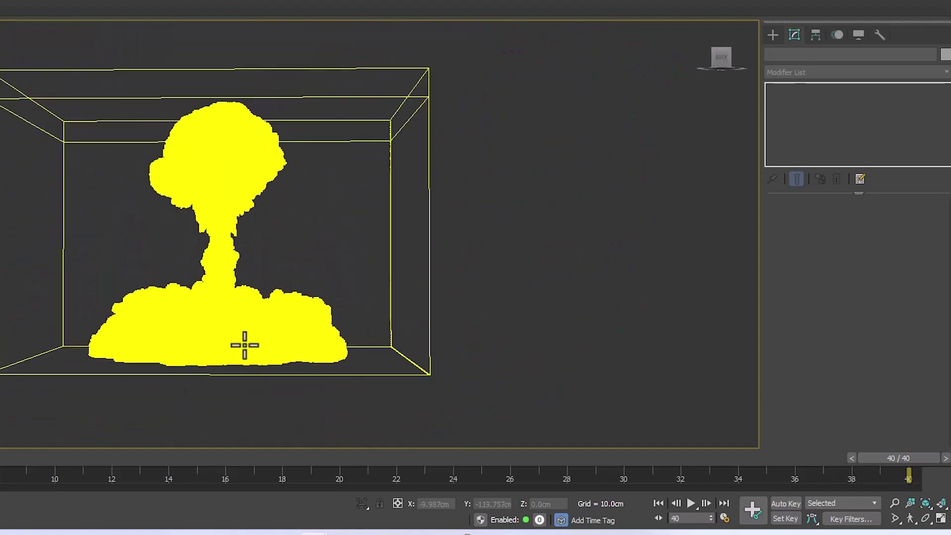
alt+middle_drag(245, 345, 221, 321)
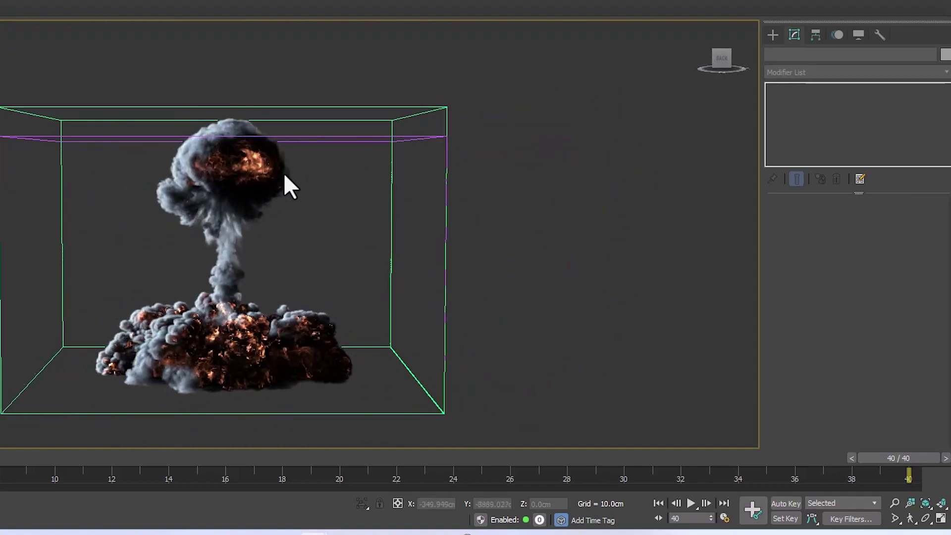
scroll(222, 337, down, 5)
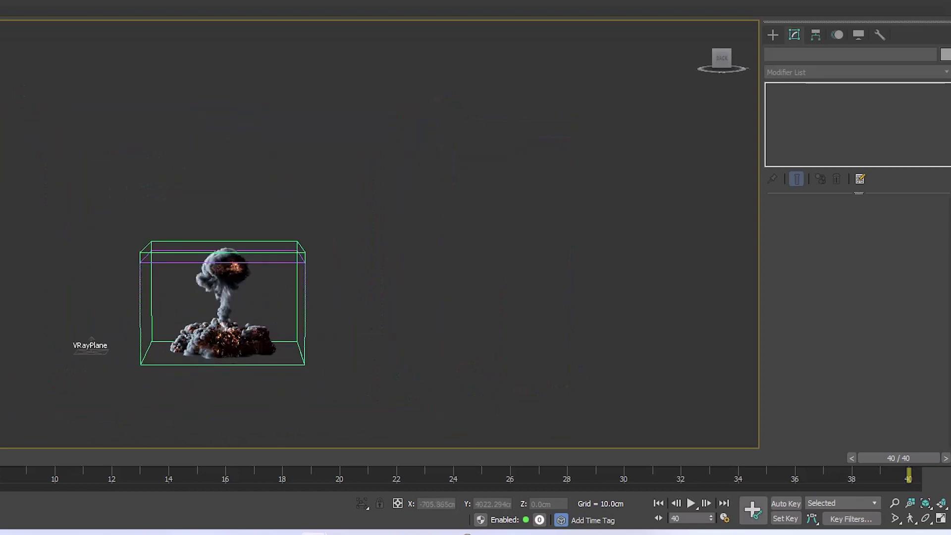
click(218, 343)
alt+middle_drag(218, 343, 403, 212)
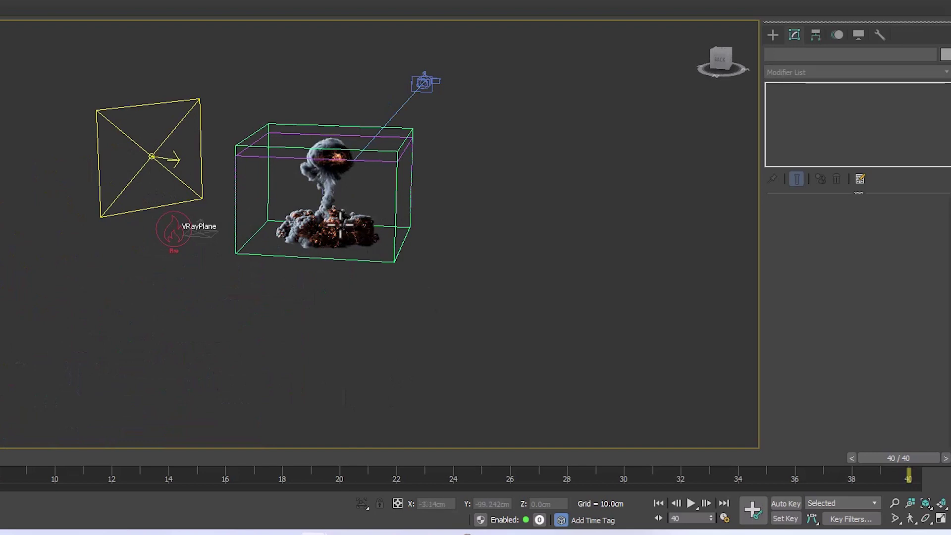
scroll(318, 223, up, 4)
alt+middle_drag(344, 237, 371, 248)
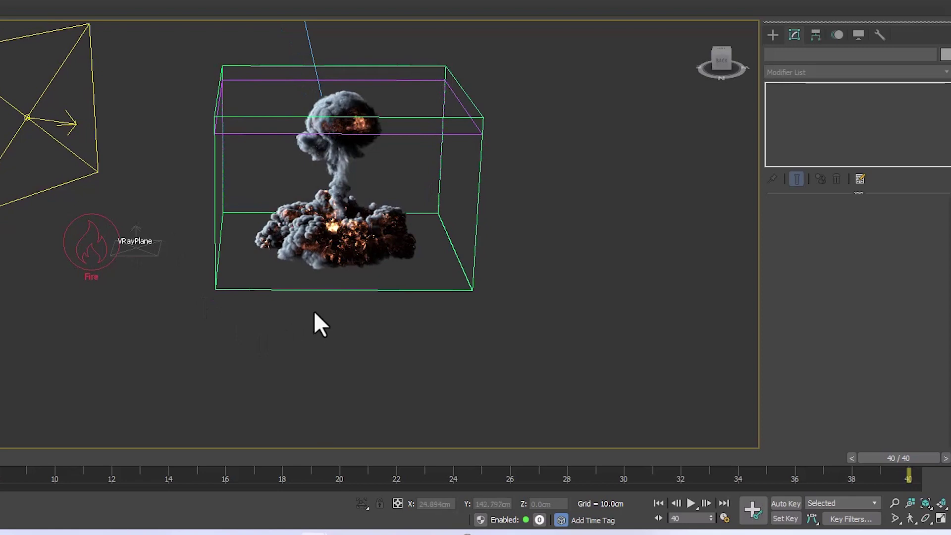
middle_drag(313, 311, 328, 323)
scroll(329, 322, down, 5)
alt+middle_drag(299, 166, 466, 171)
- Inspect PhysCamera001's 200mm focal length, then deselect it and zoom in on the explosion
click(466, 171)
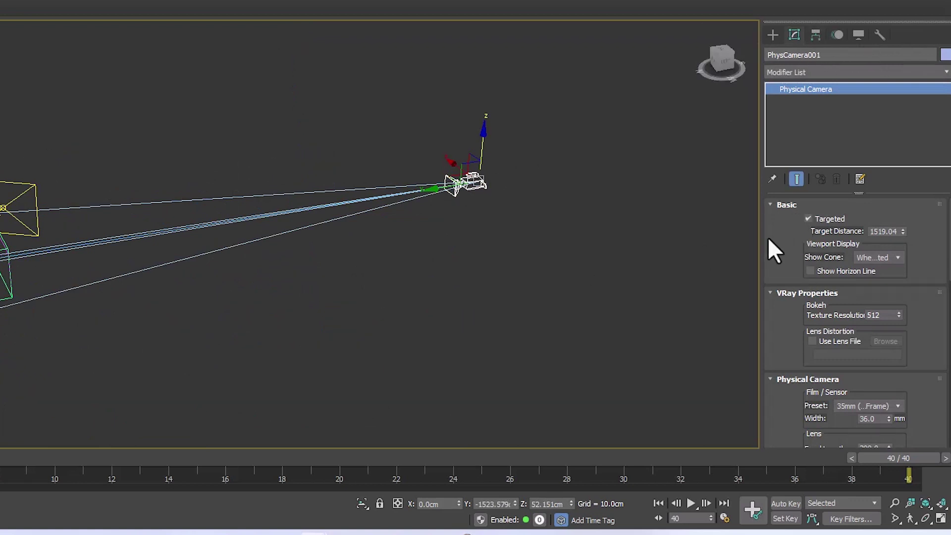
drag(771, 248, 764, 159)
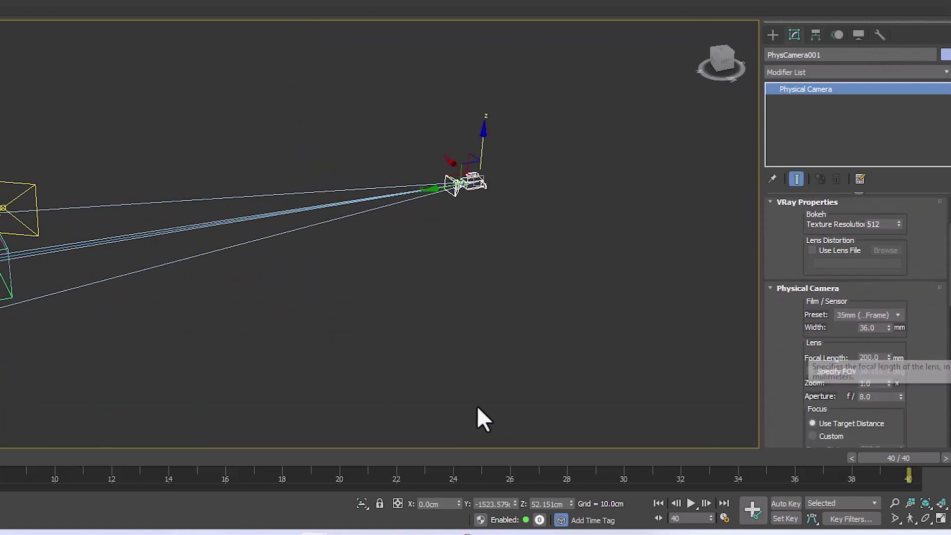
middle_drag(163, 341, 314, 335)
click(312, 331)
scroll(278, 267, up, 3)
scroll(279, 270, up, 2)
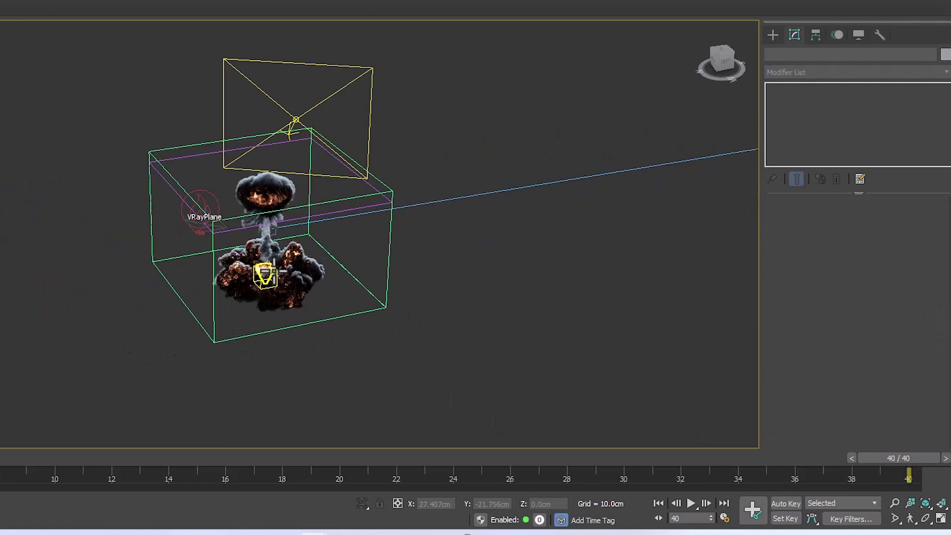